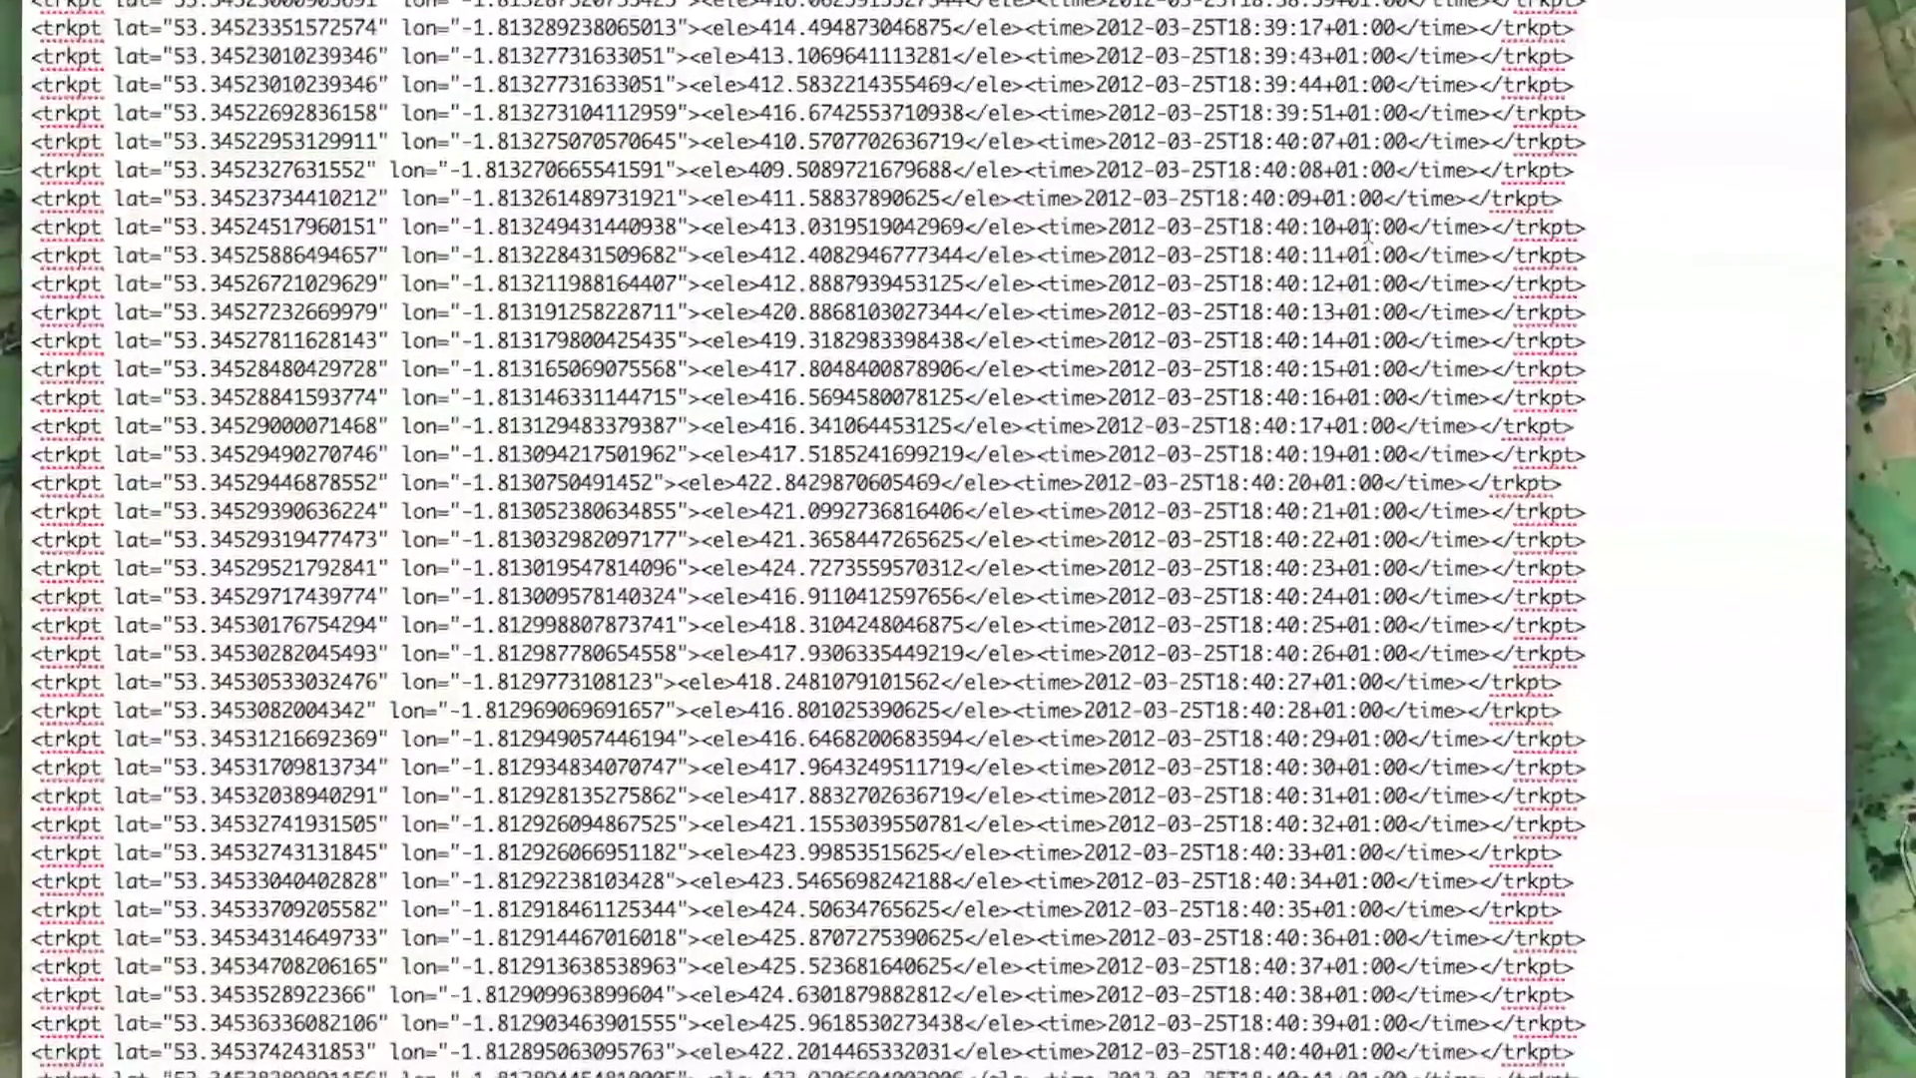
scroll(1397, 228, "down", 8)
scroll(1397, 190, "down", 6)
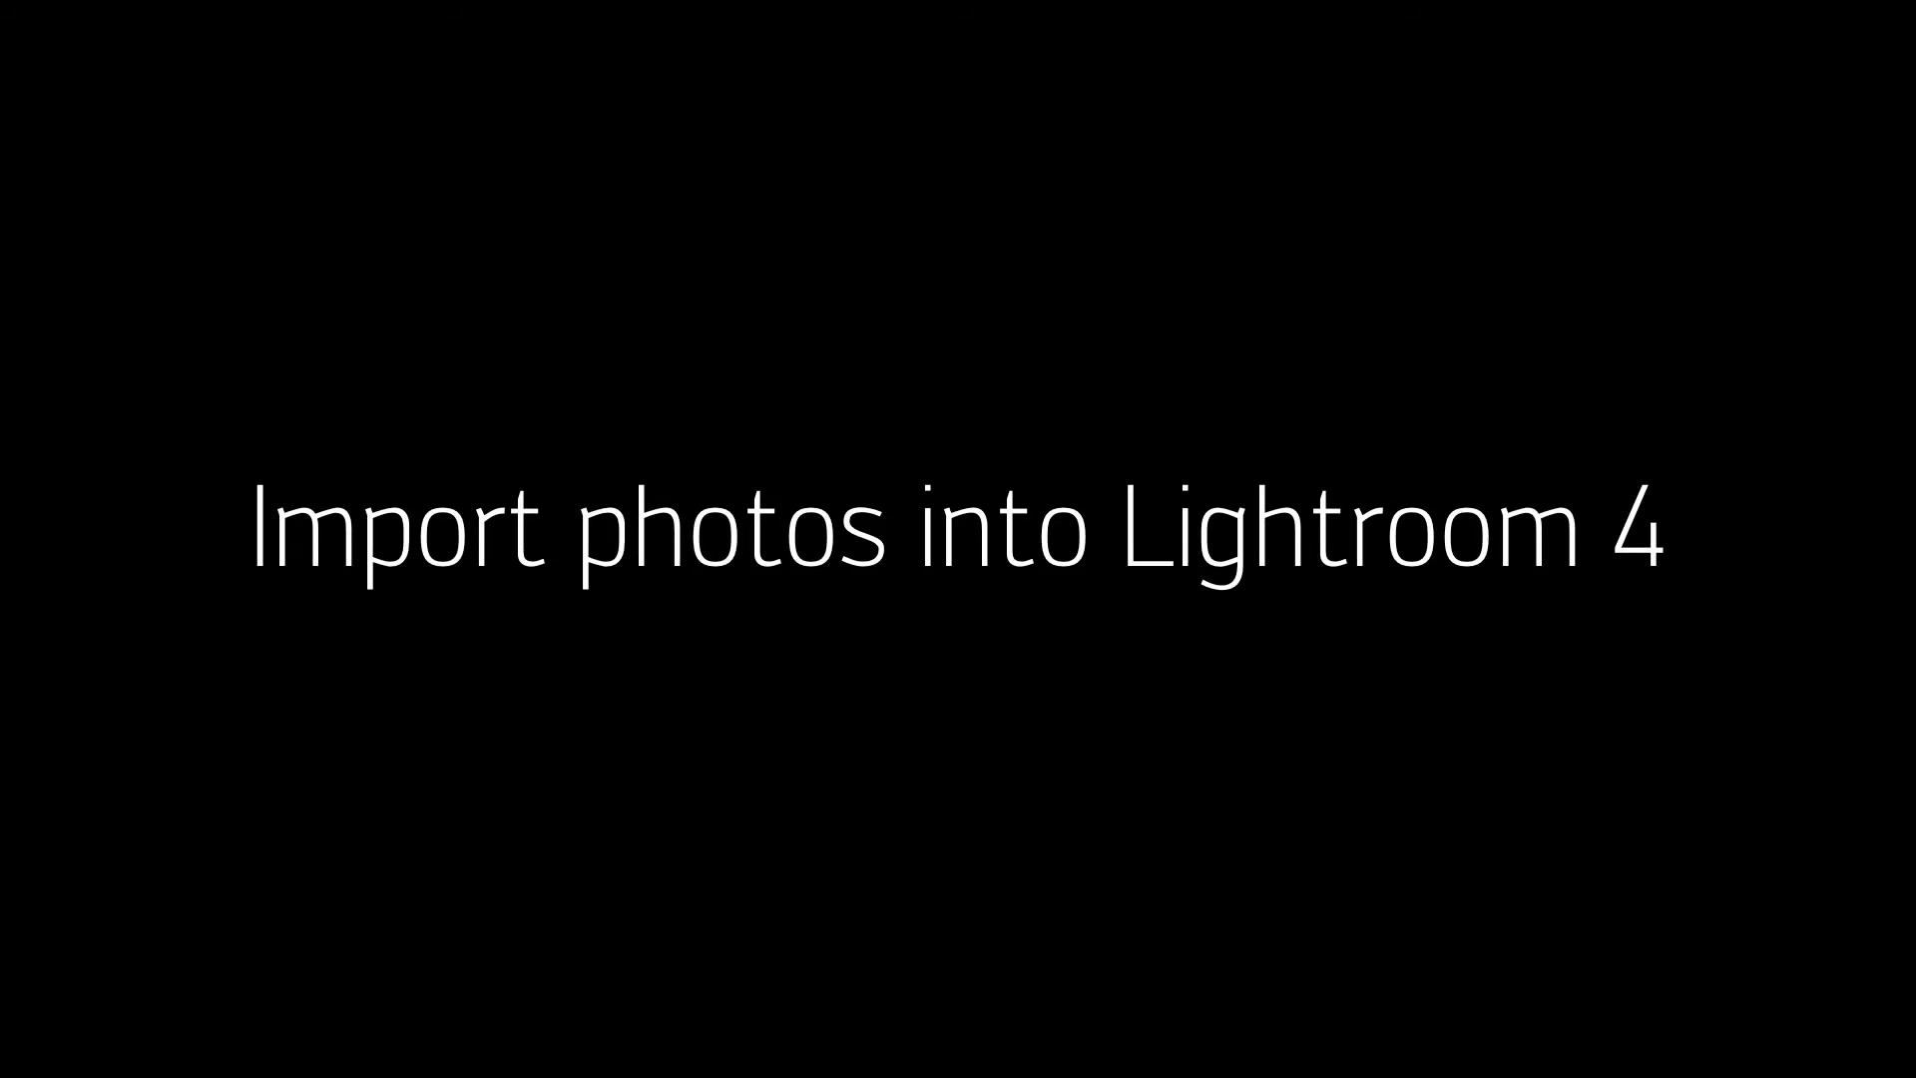
Scroll down through the 106 Mam Tor 3 photos in the Library grid
scroll(942, 271, "down", 4)
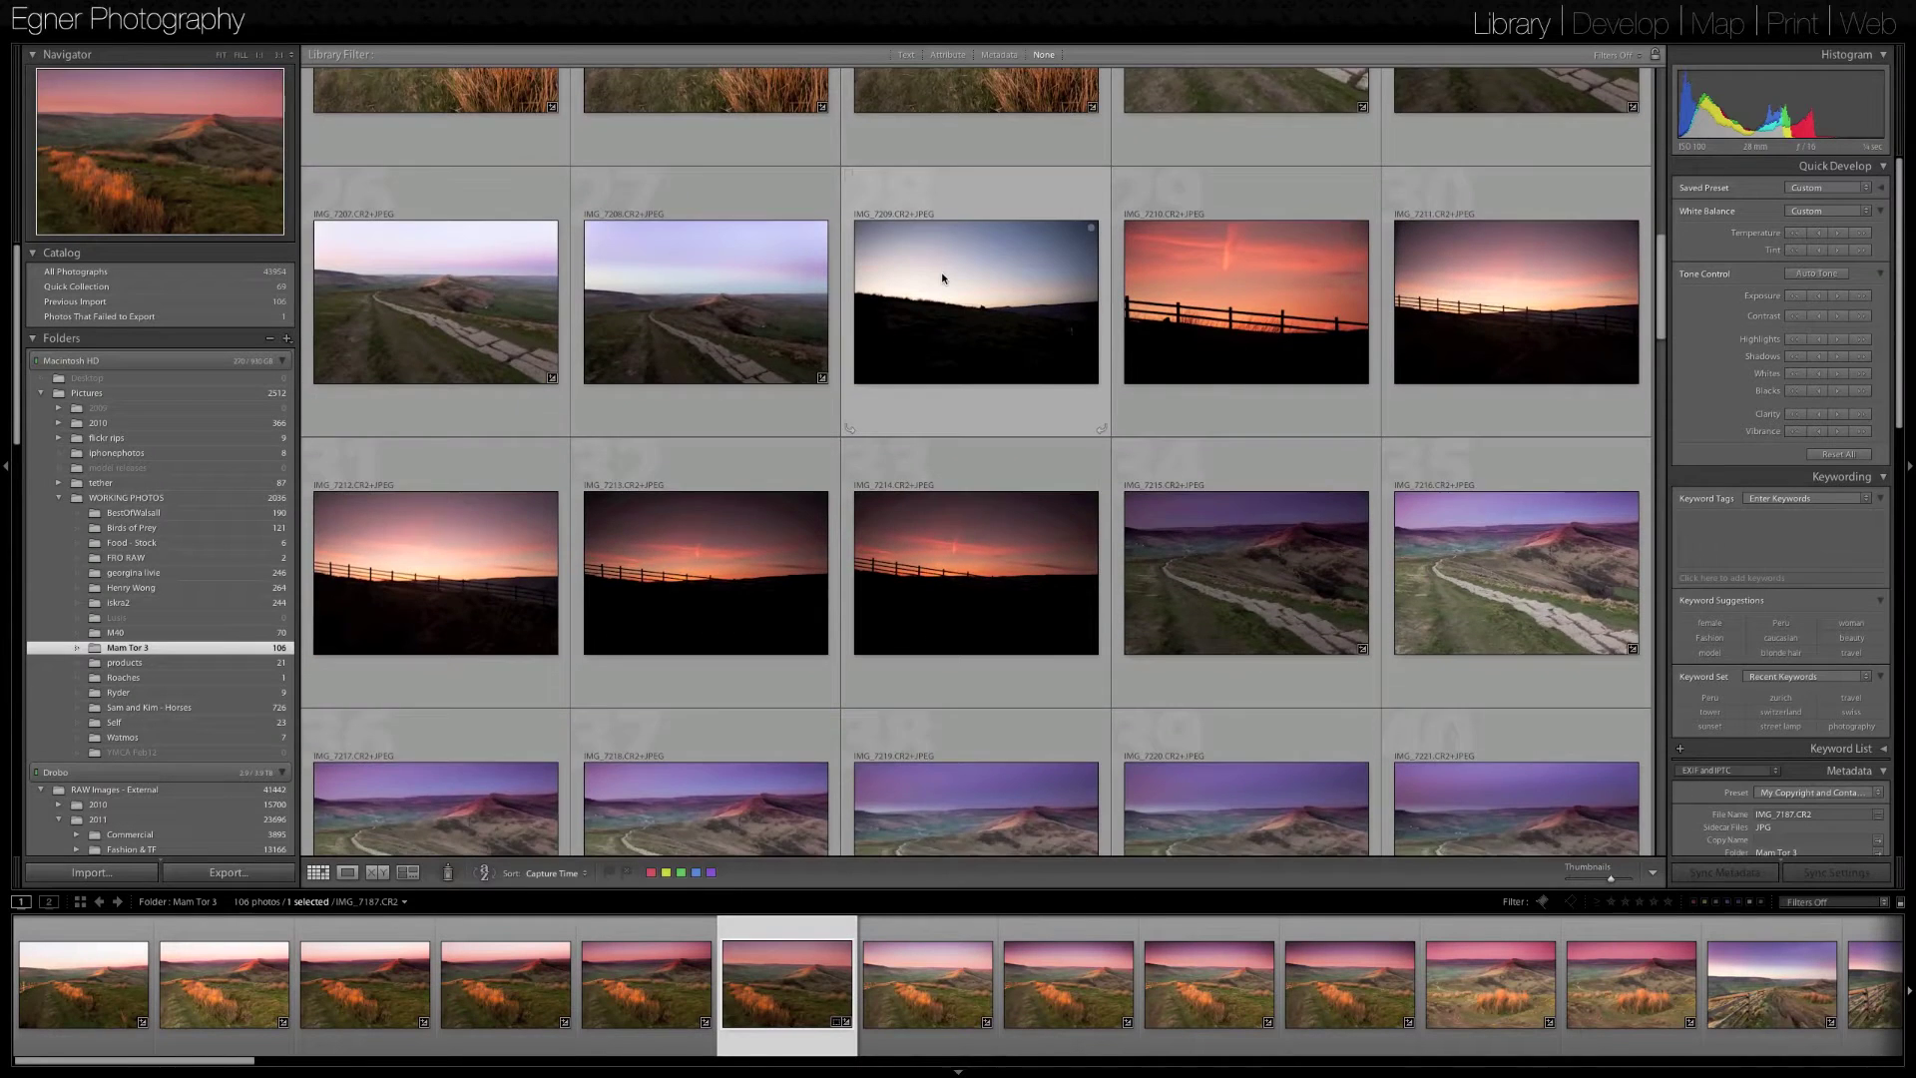
scroll(942, 277, "down", 3)
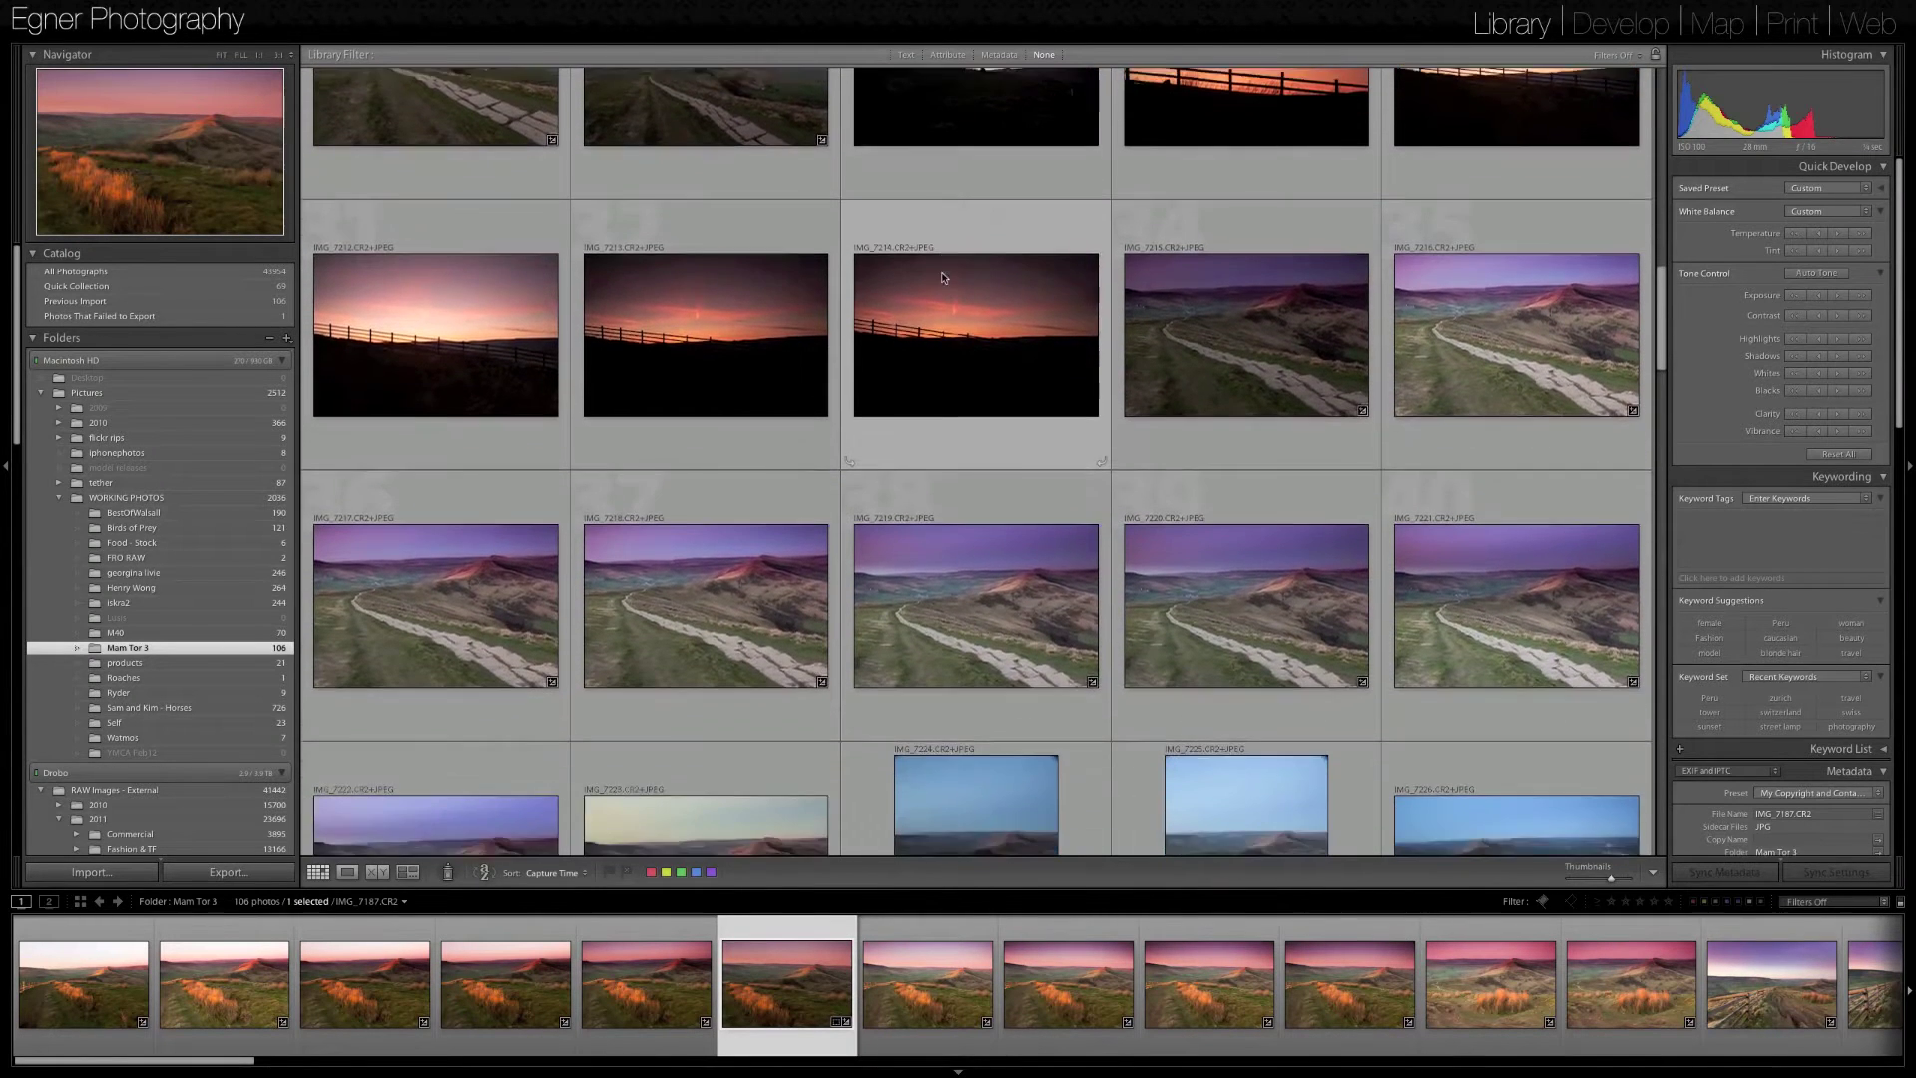
scroll(942, 277, "down", 4)
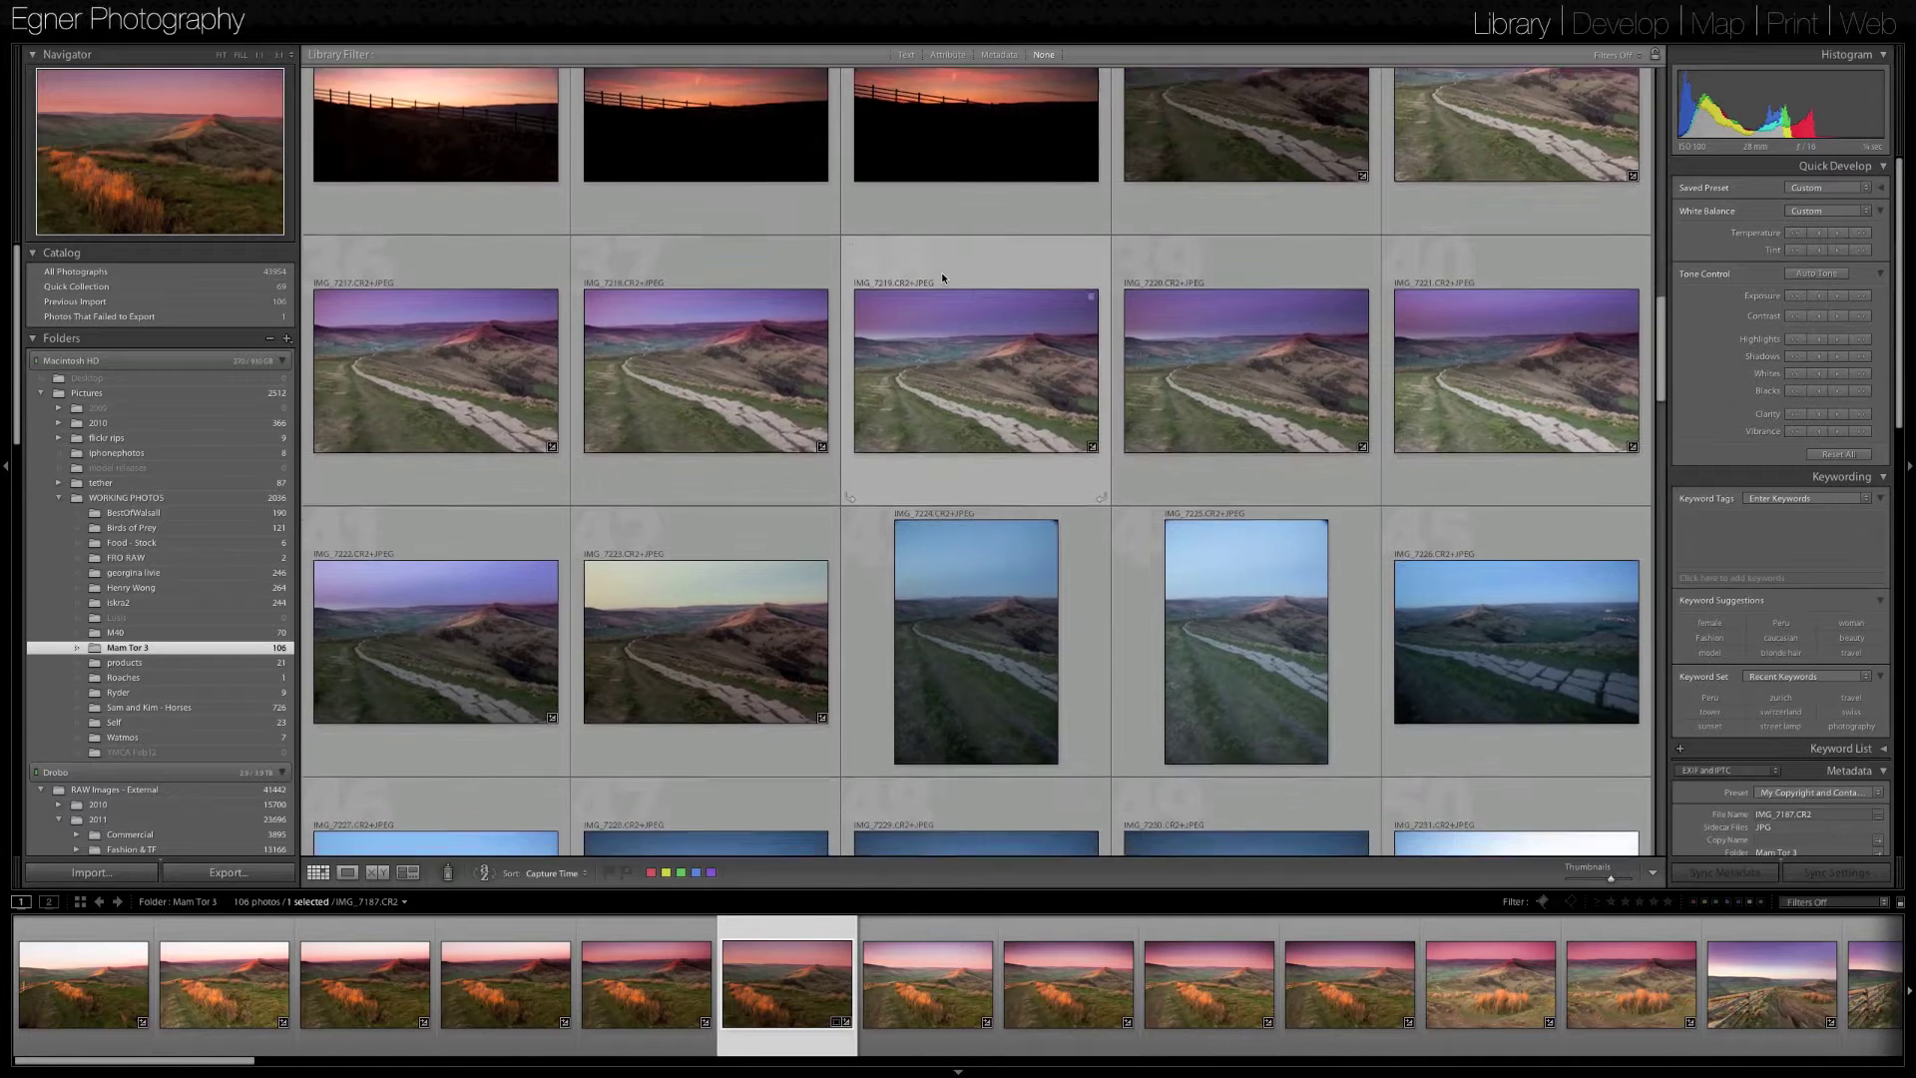
scroll(942, 277, "down", 6)
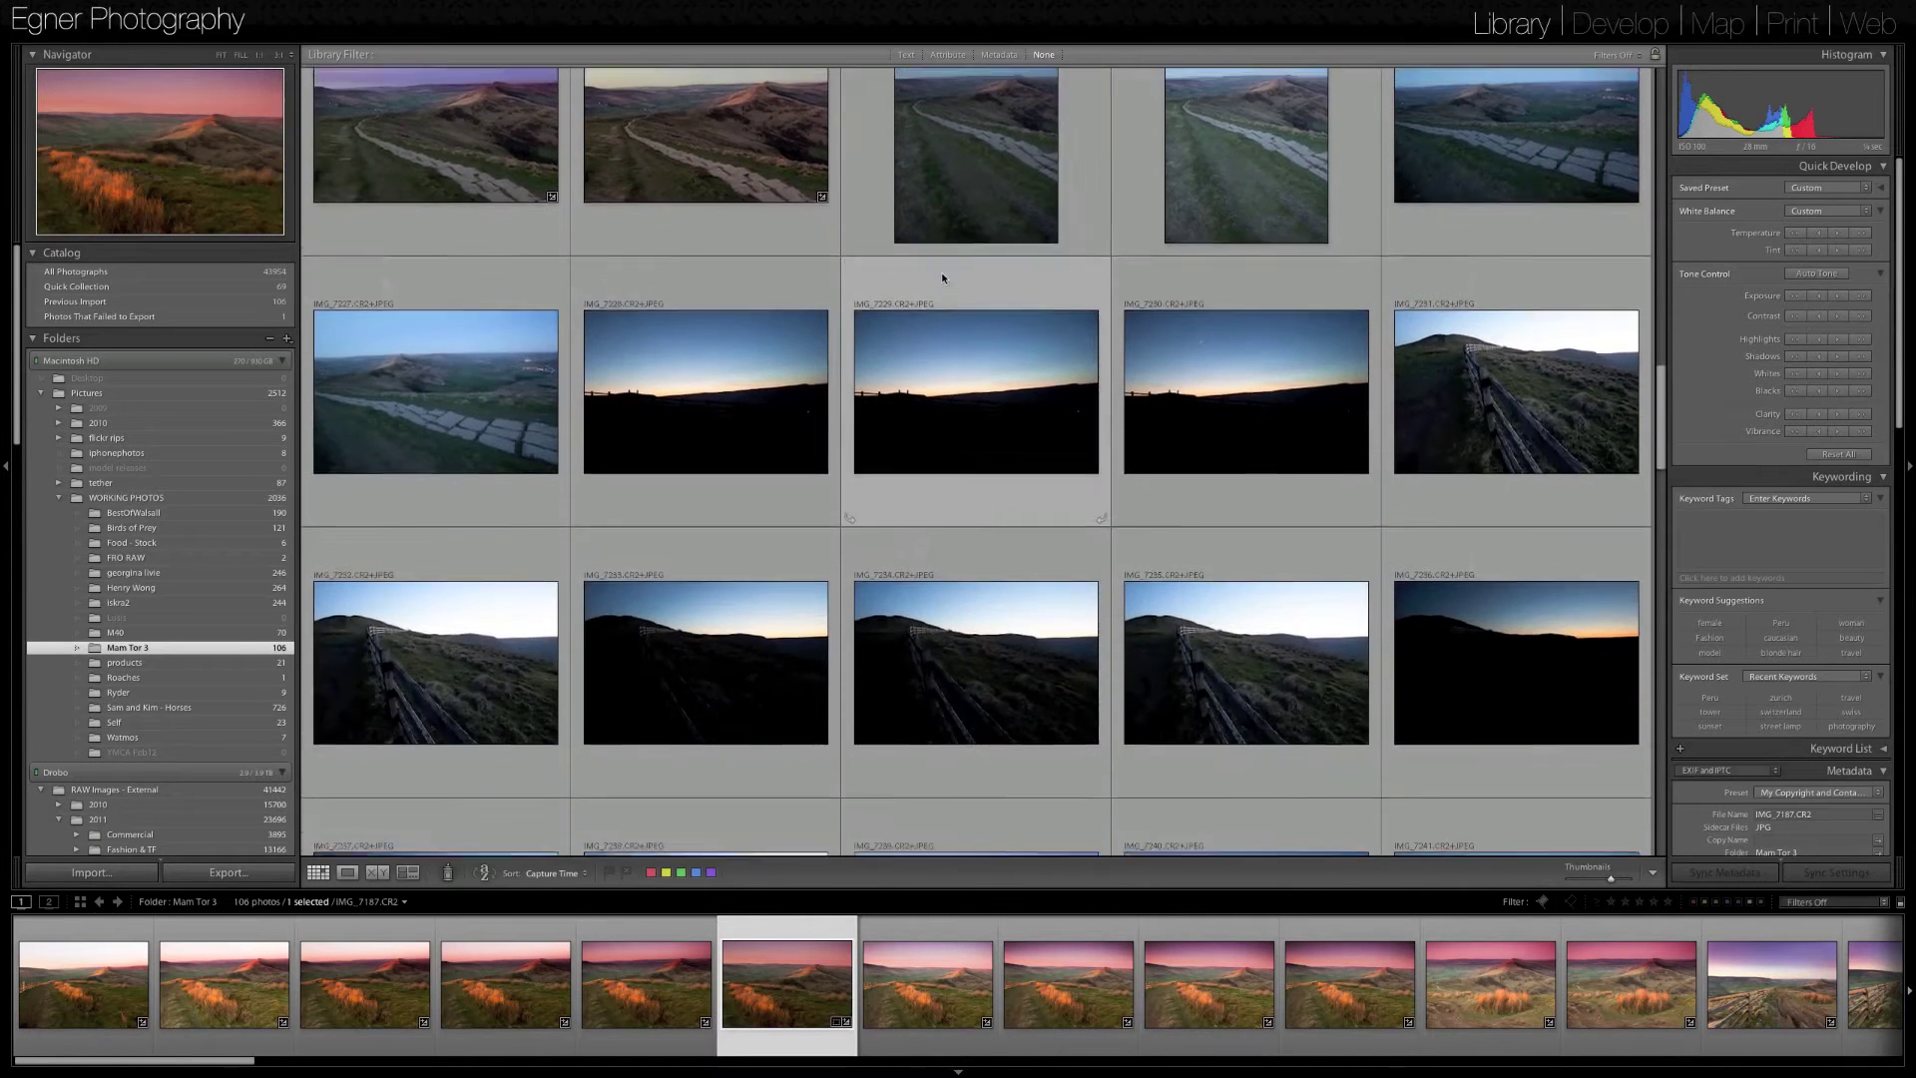
scroll(942, 277, "down", 8)
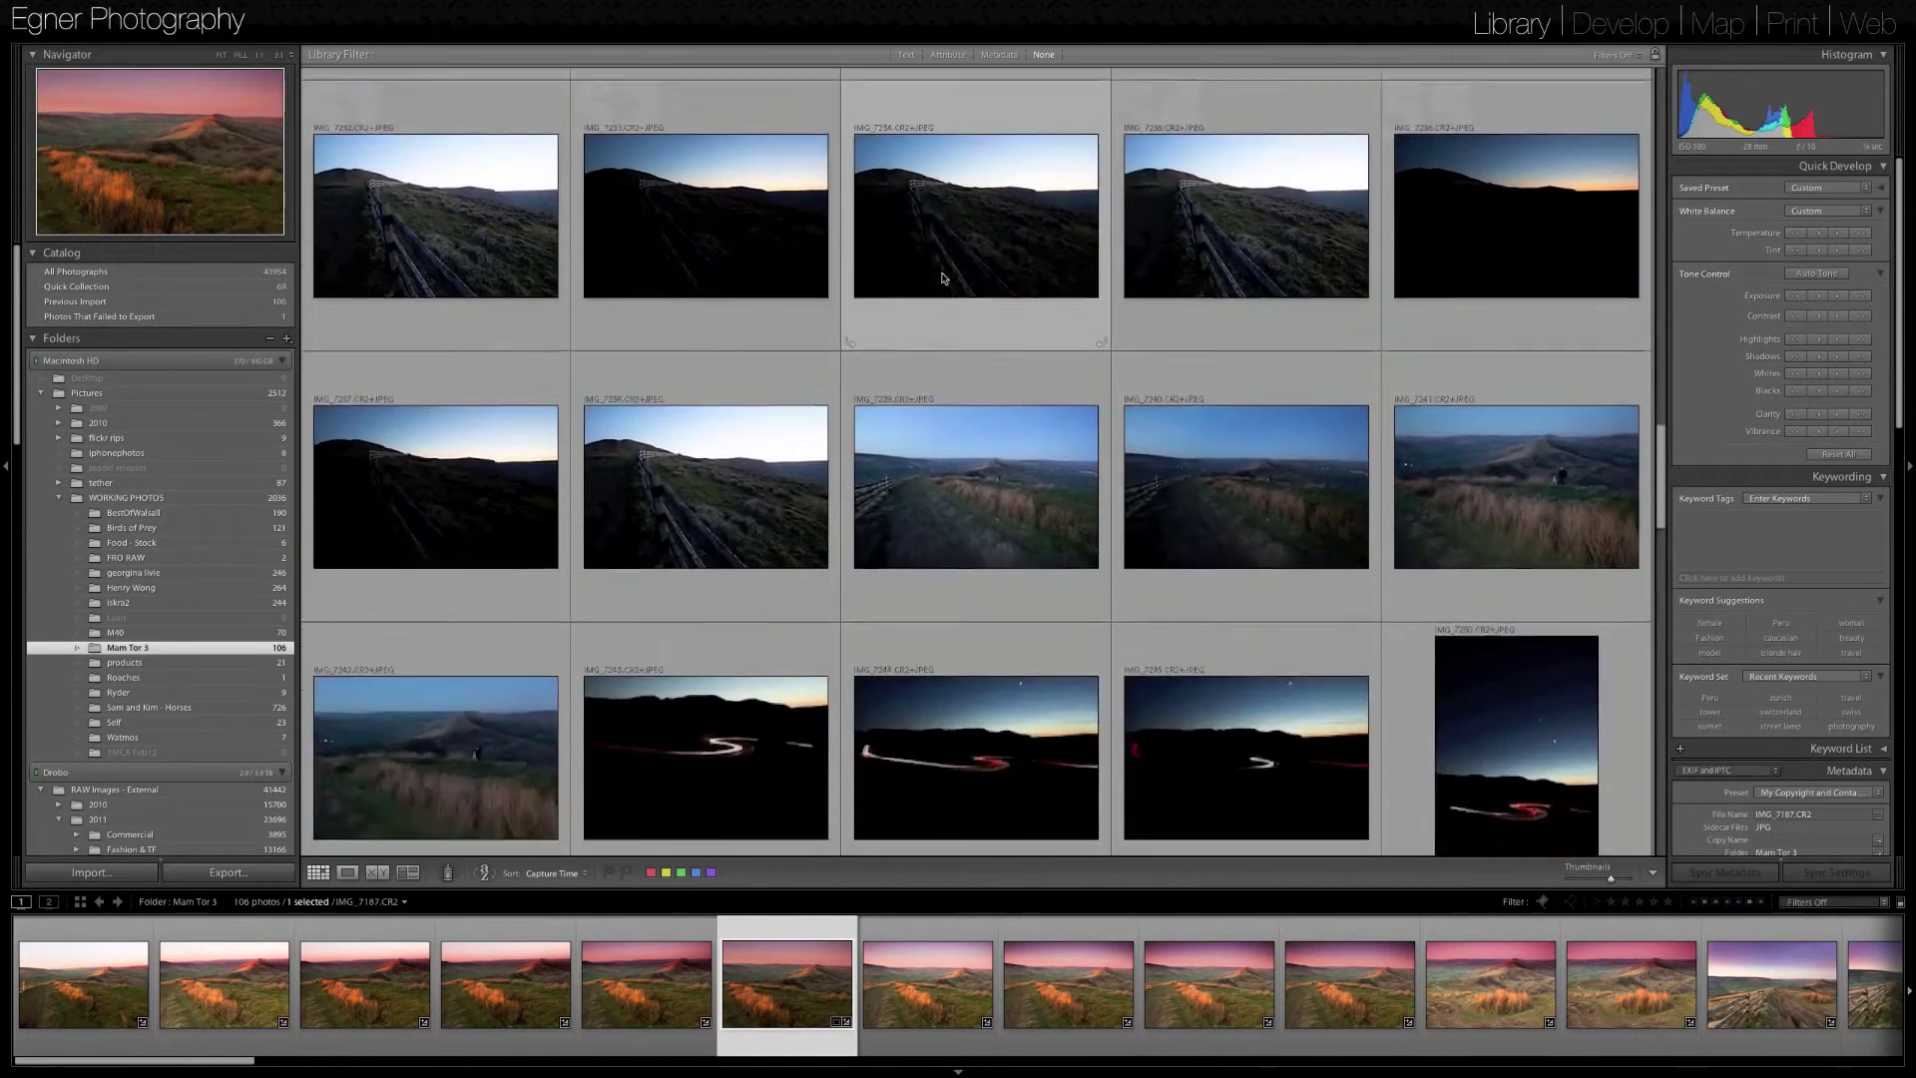
scroll(942, 277, "down", 10)
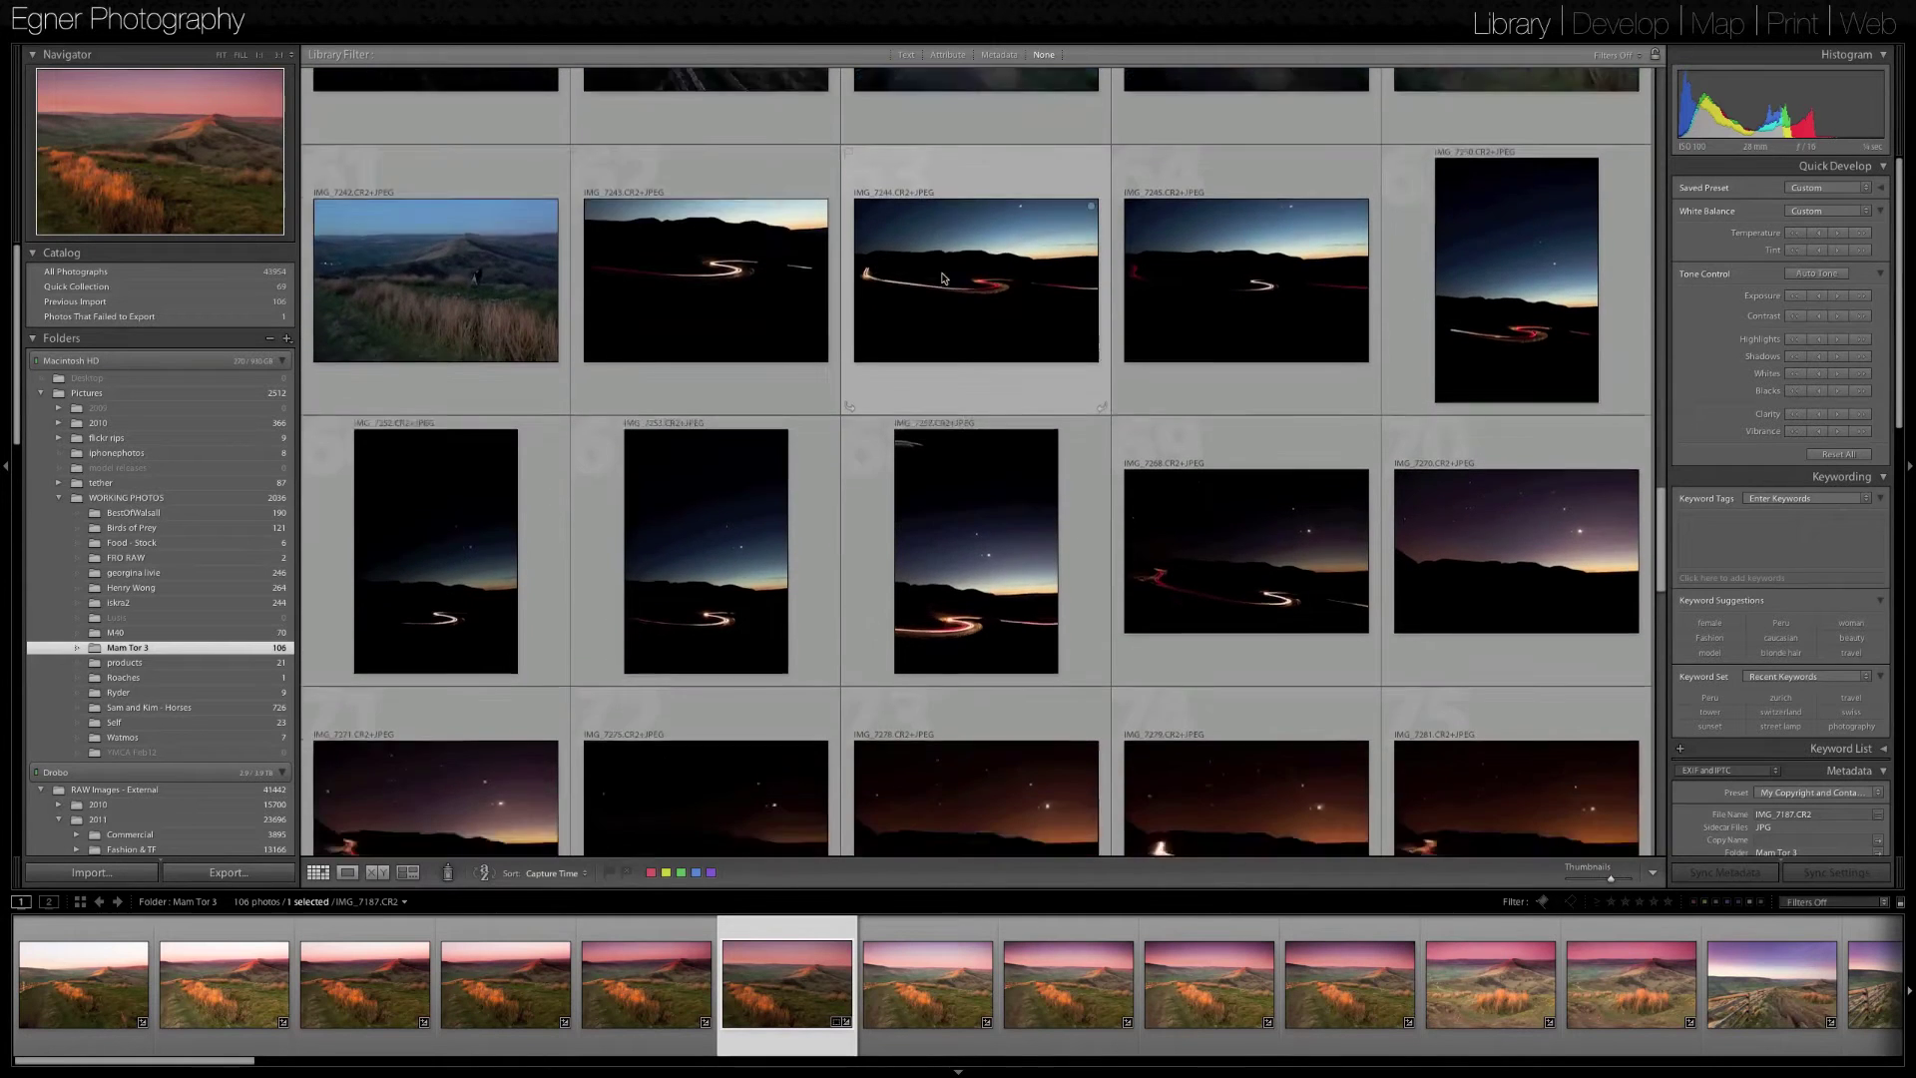
scroll(942, 278, "down", 10)
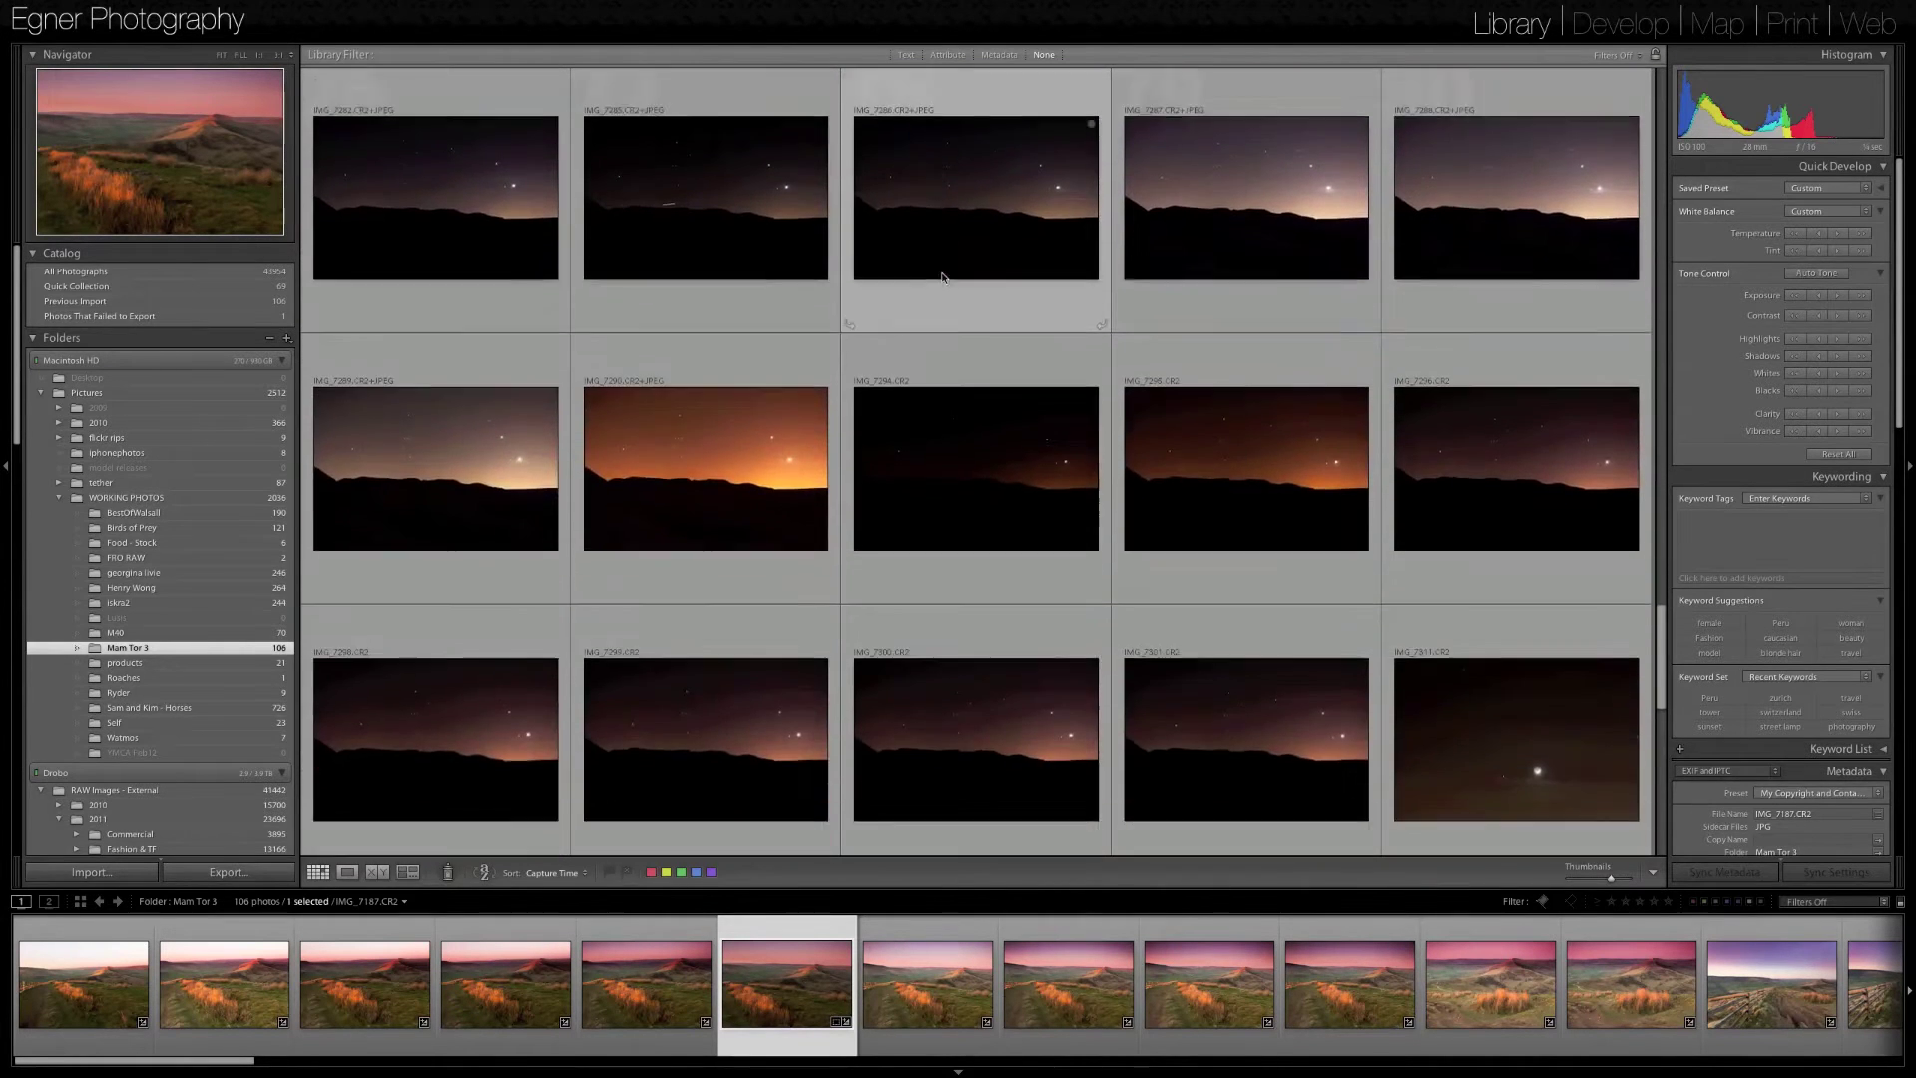
scroll(942, 278, "down", 8)
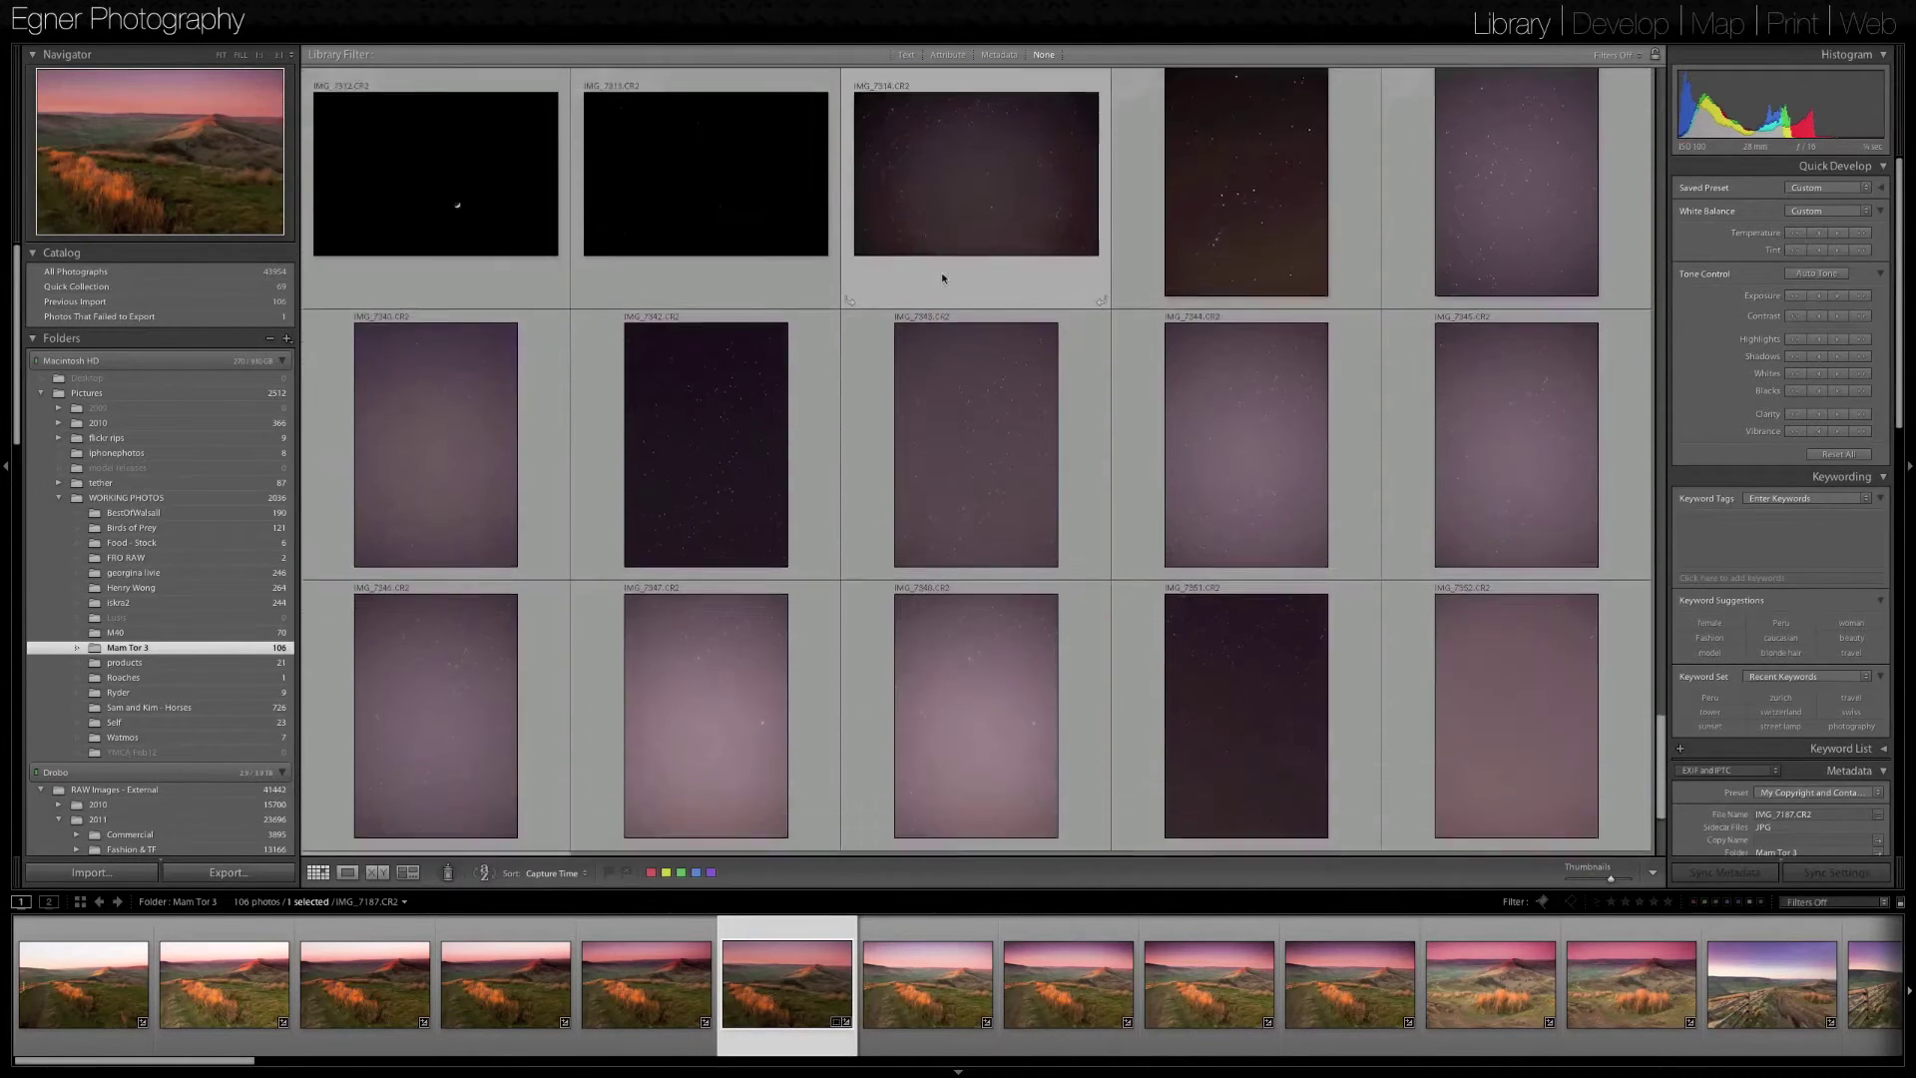
Scroll back up the grid and switch to the Map module
scroll(942, 277, "up", 15)
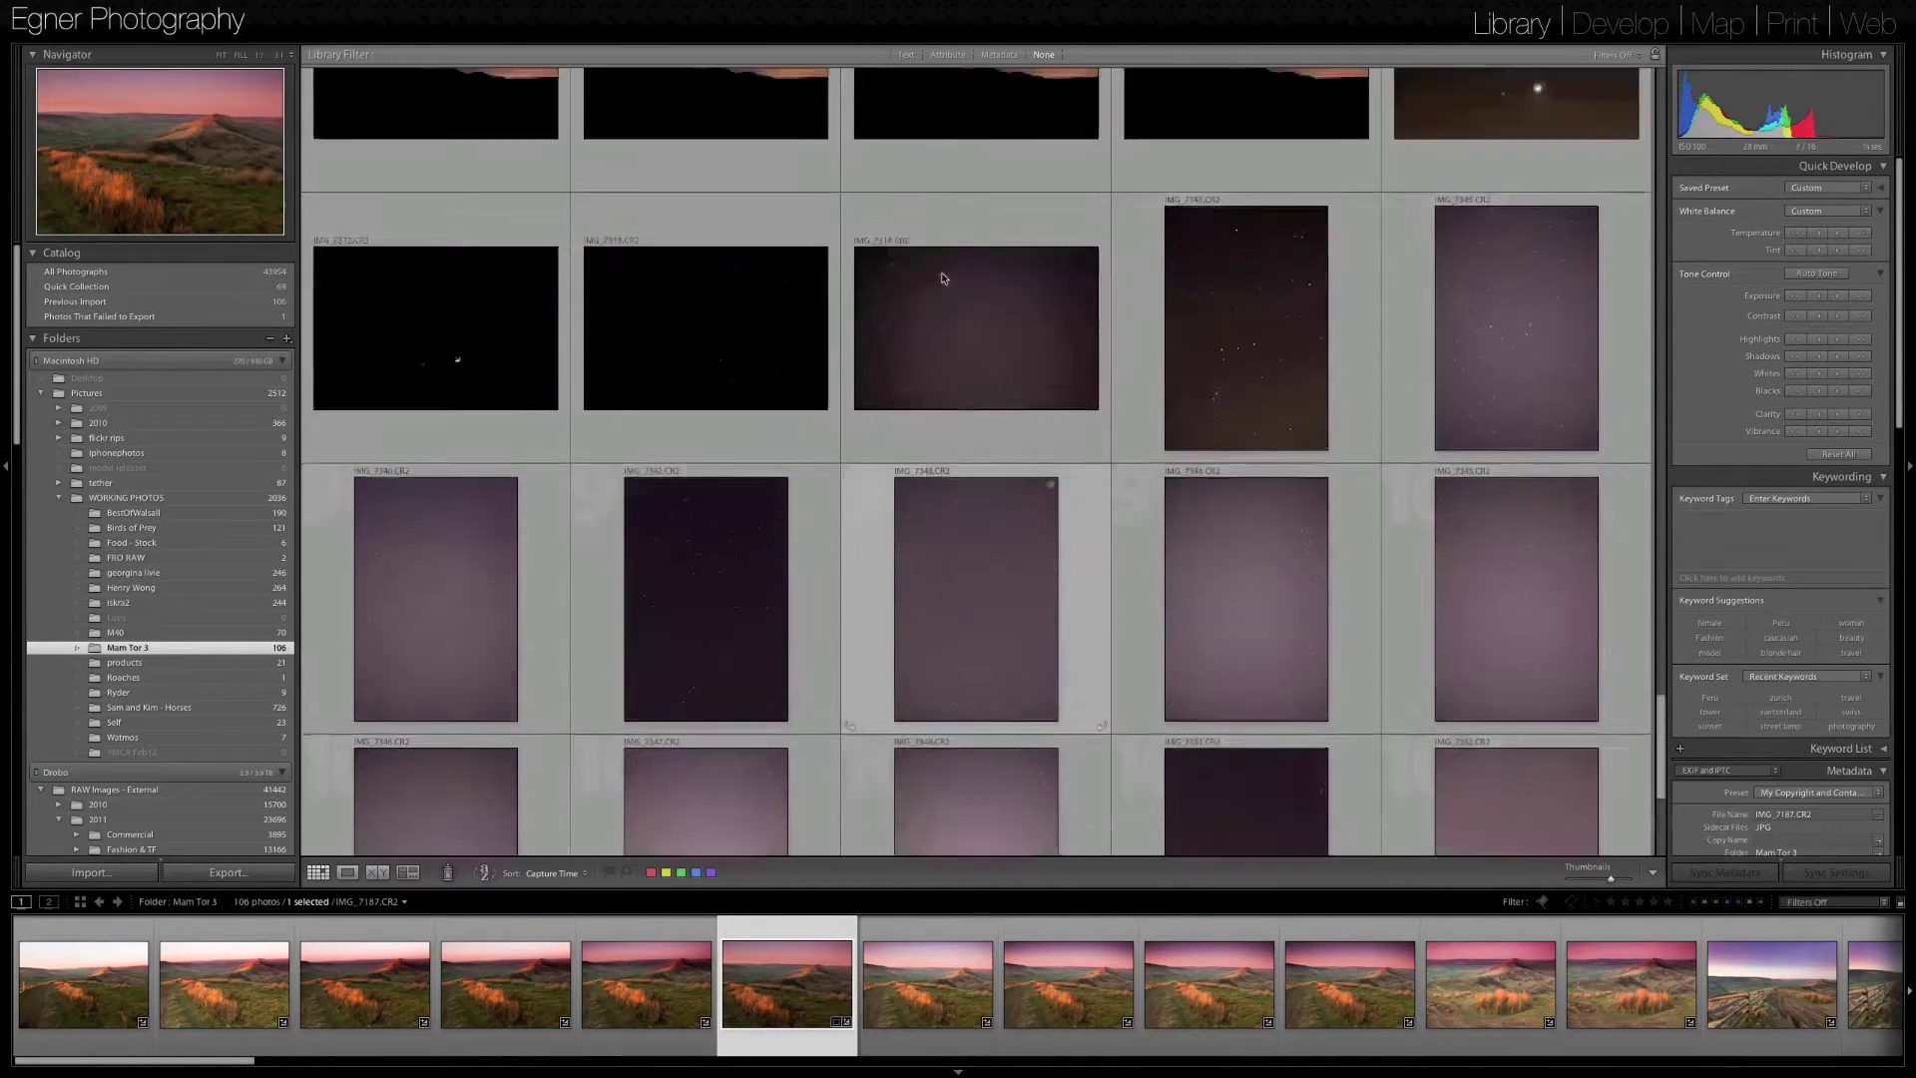
scroll(943, 278, "up", 15)
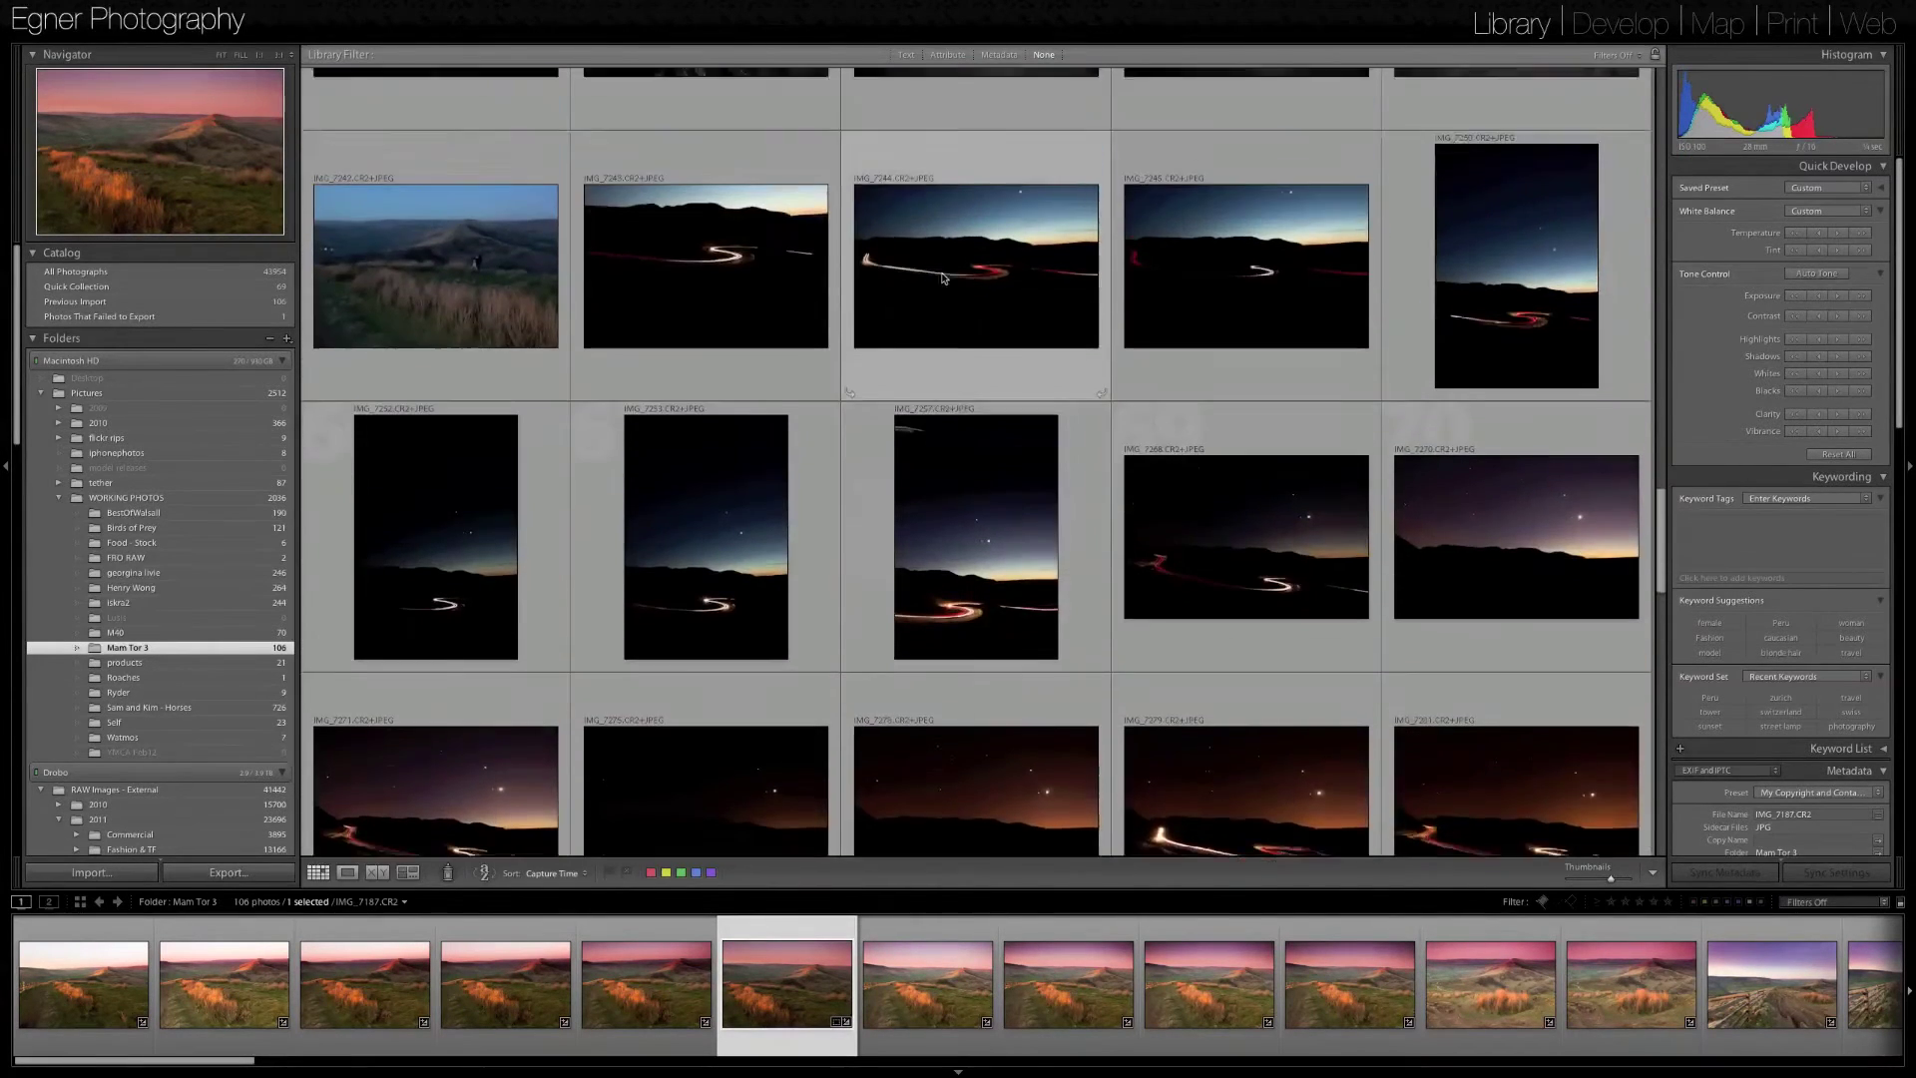
scroll(943, 279, "up", 15)
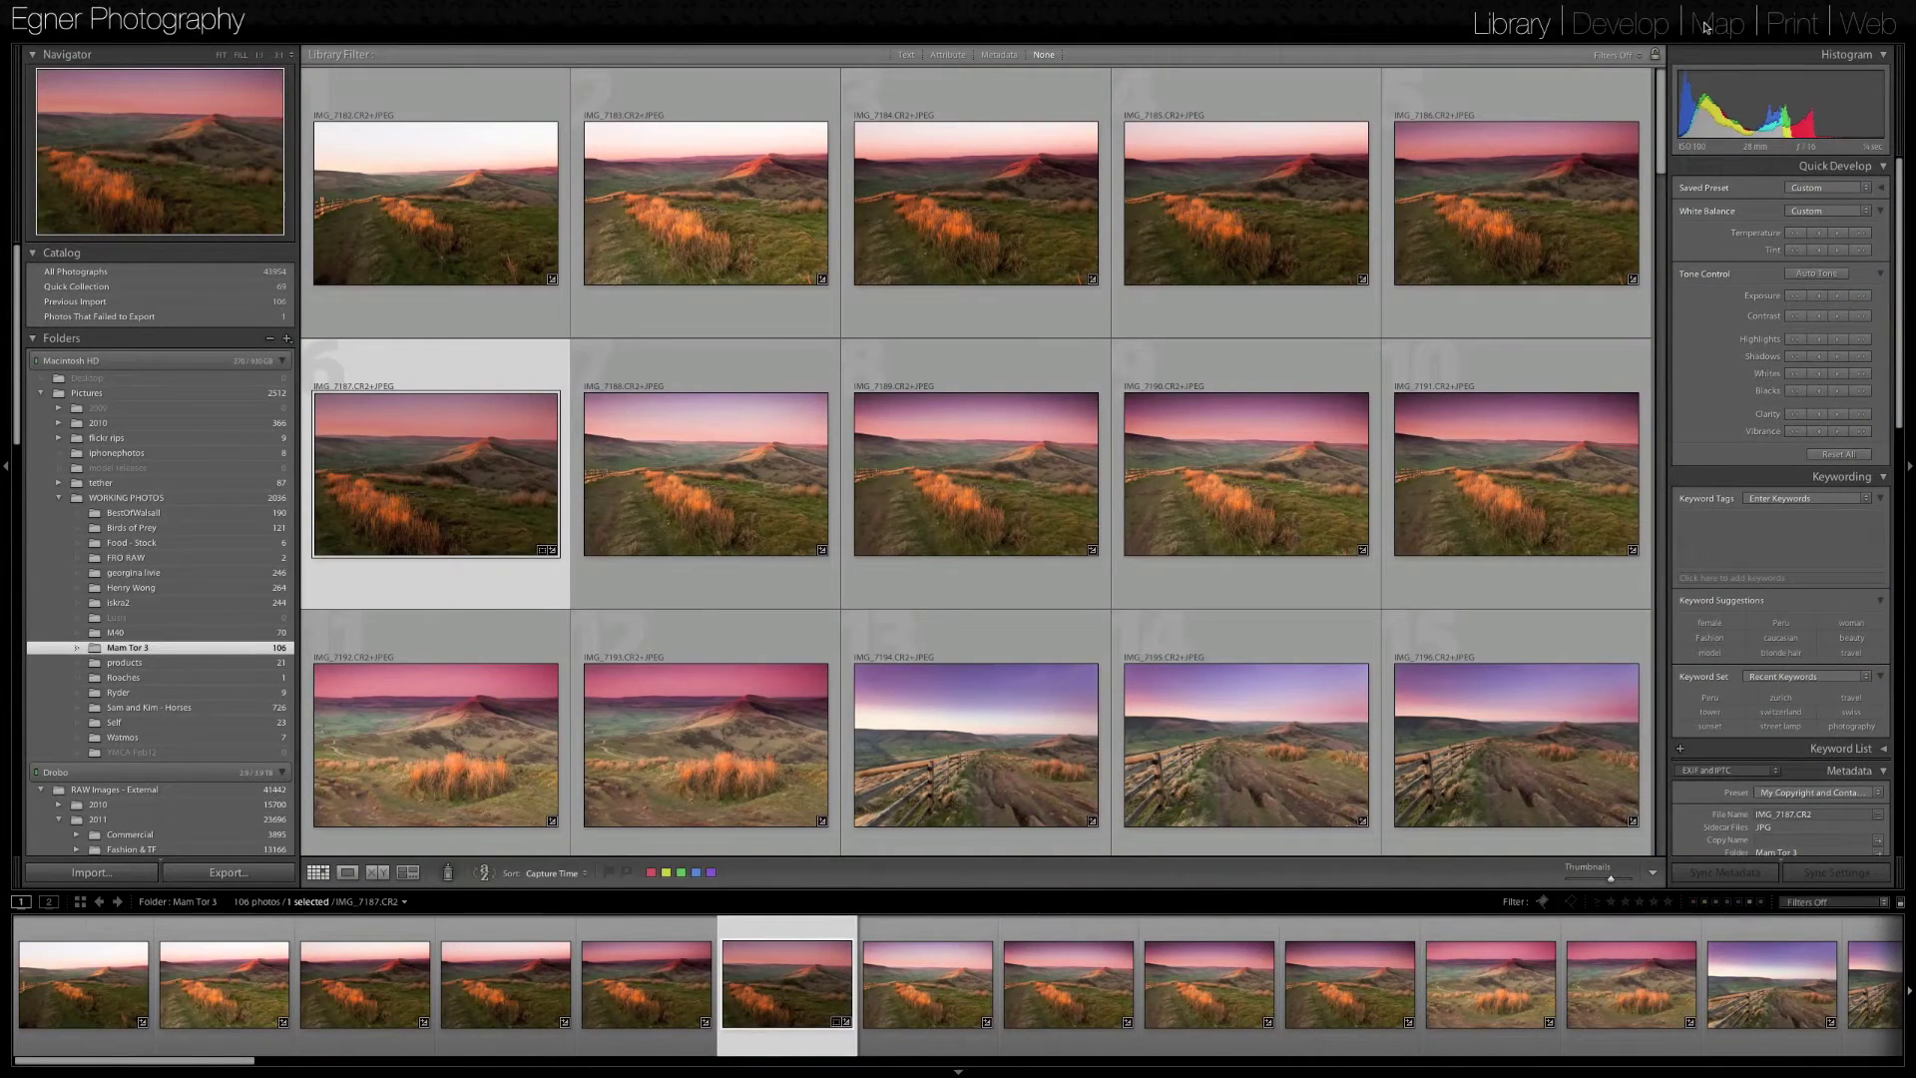
left_click(1719, 23)
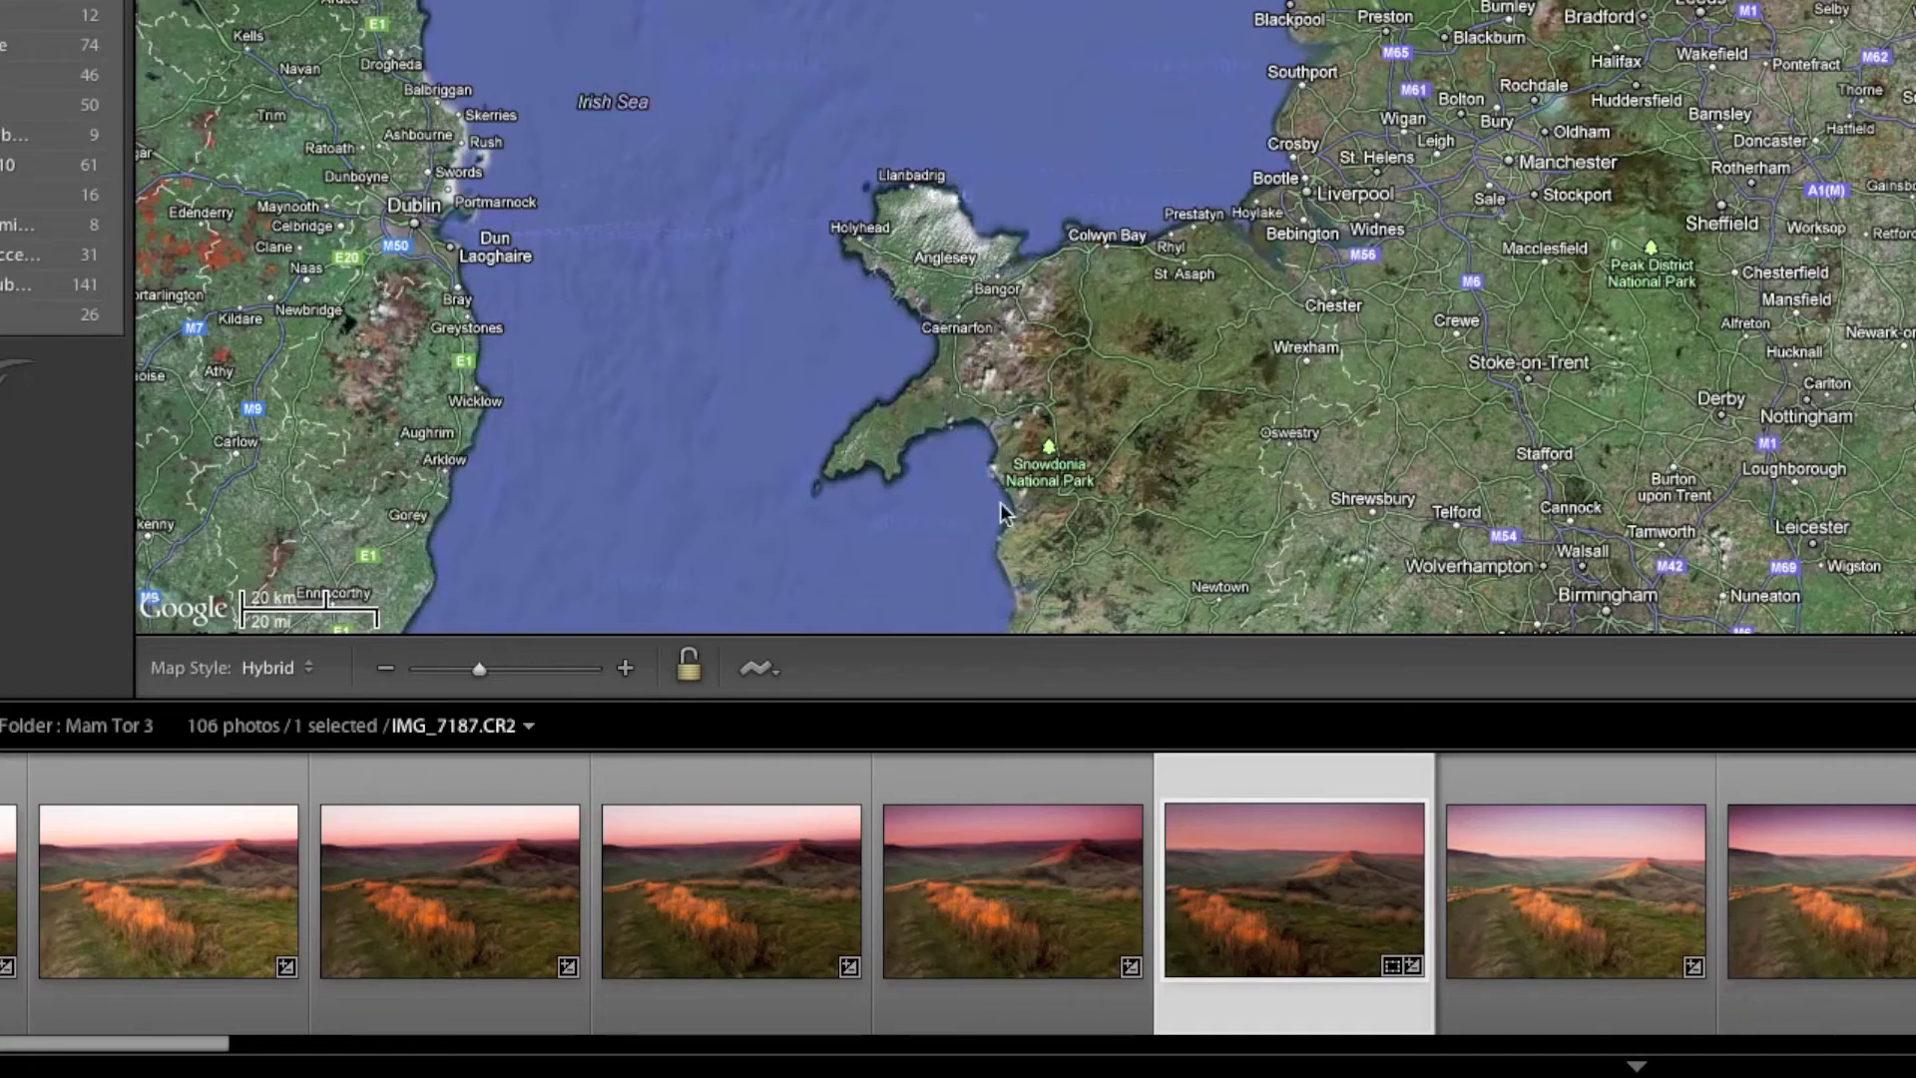
Choose Load Tracklog from the map toolbar's tracklog menu
left_click(525, 871)
left_click(809, 703)
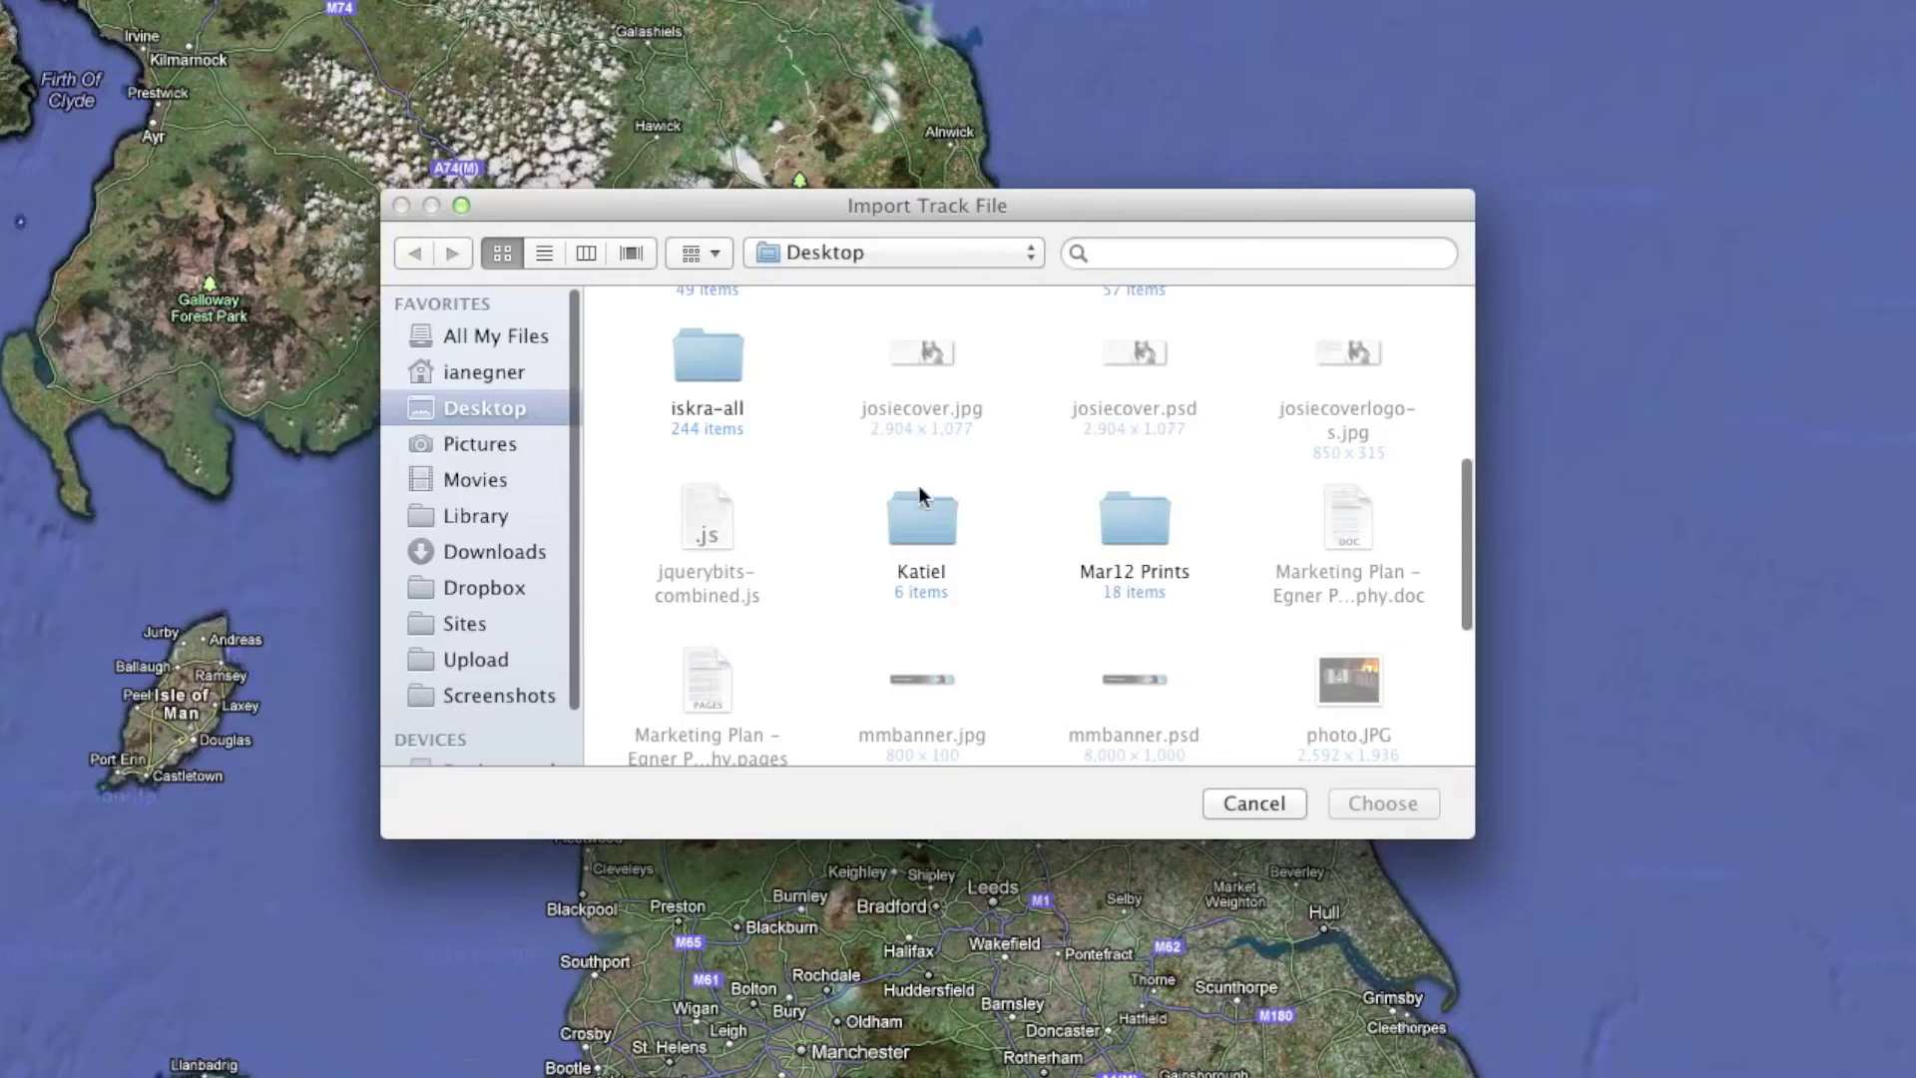
Load Session.gpx from the Desktop as the map's tracklog
scroll(953, 336, "down", 3)
scroll(917, 484, "down", 3)
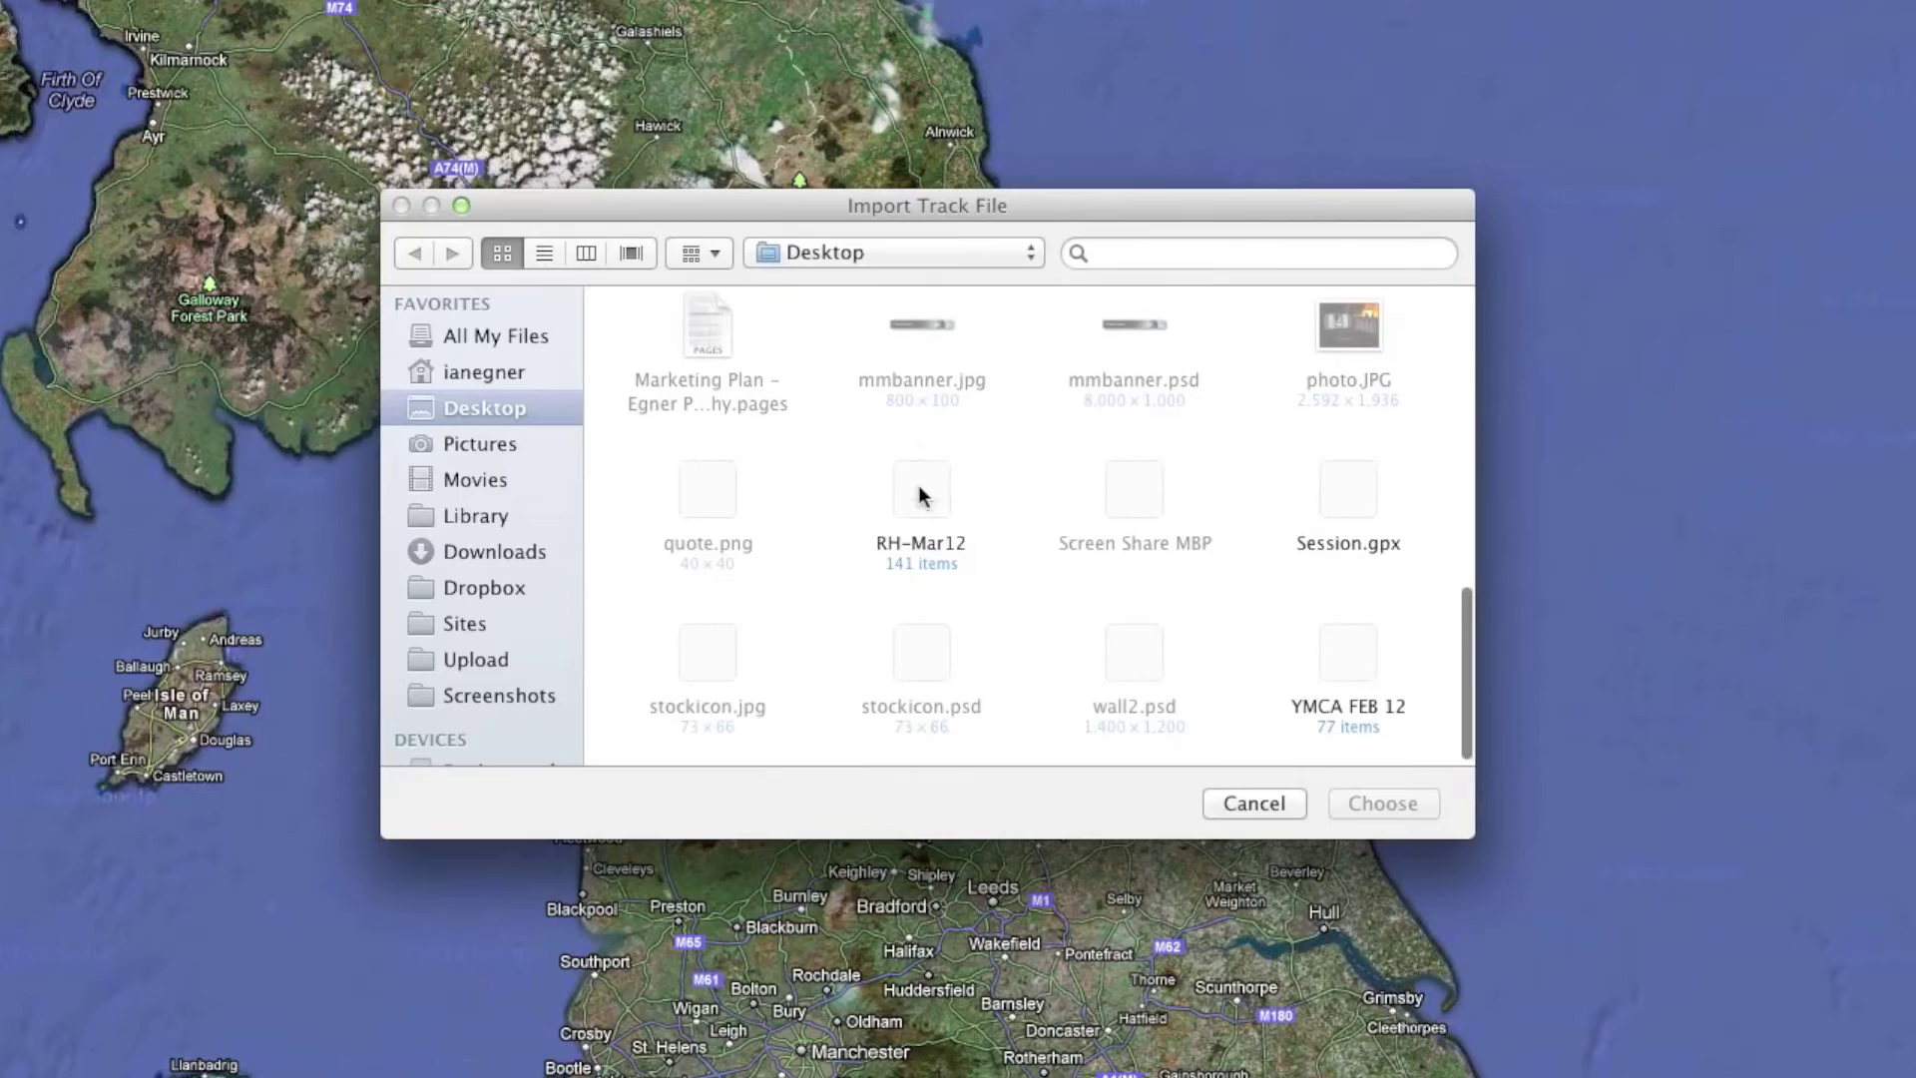
left_click(1368, 517)
left_click(1387, 803)
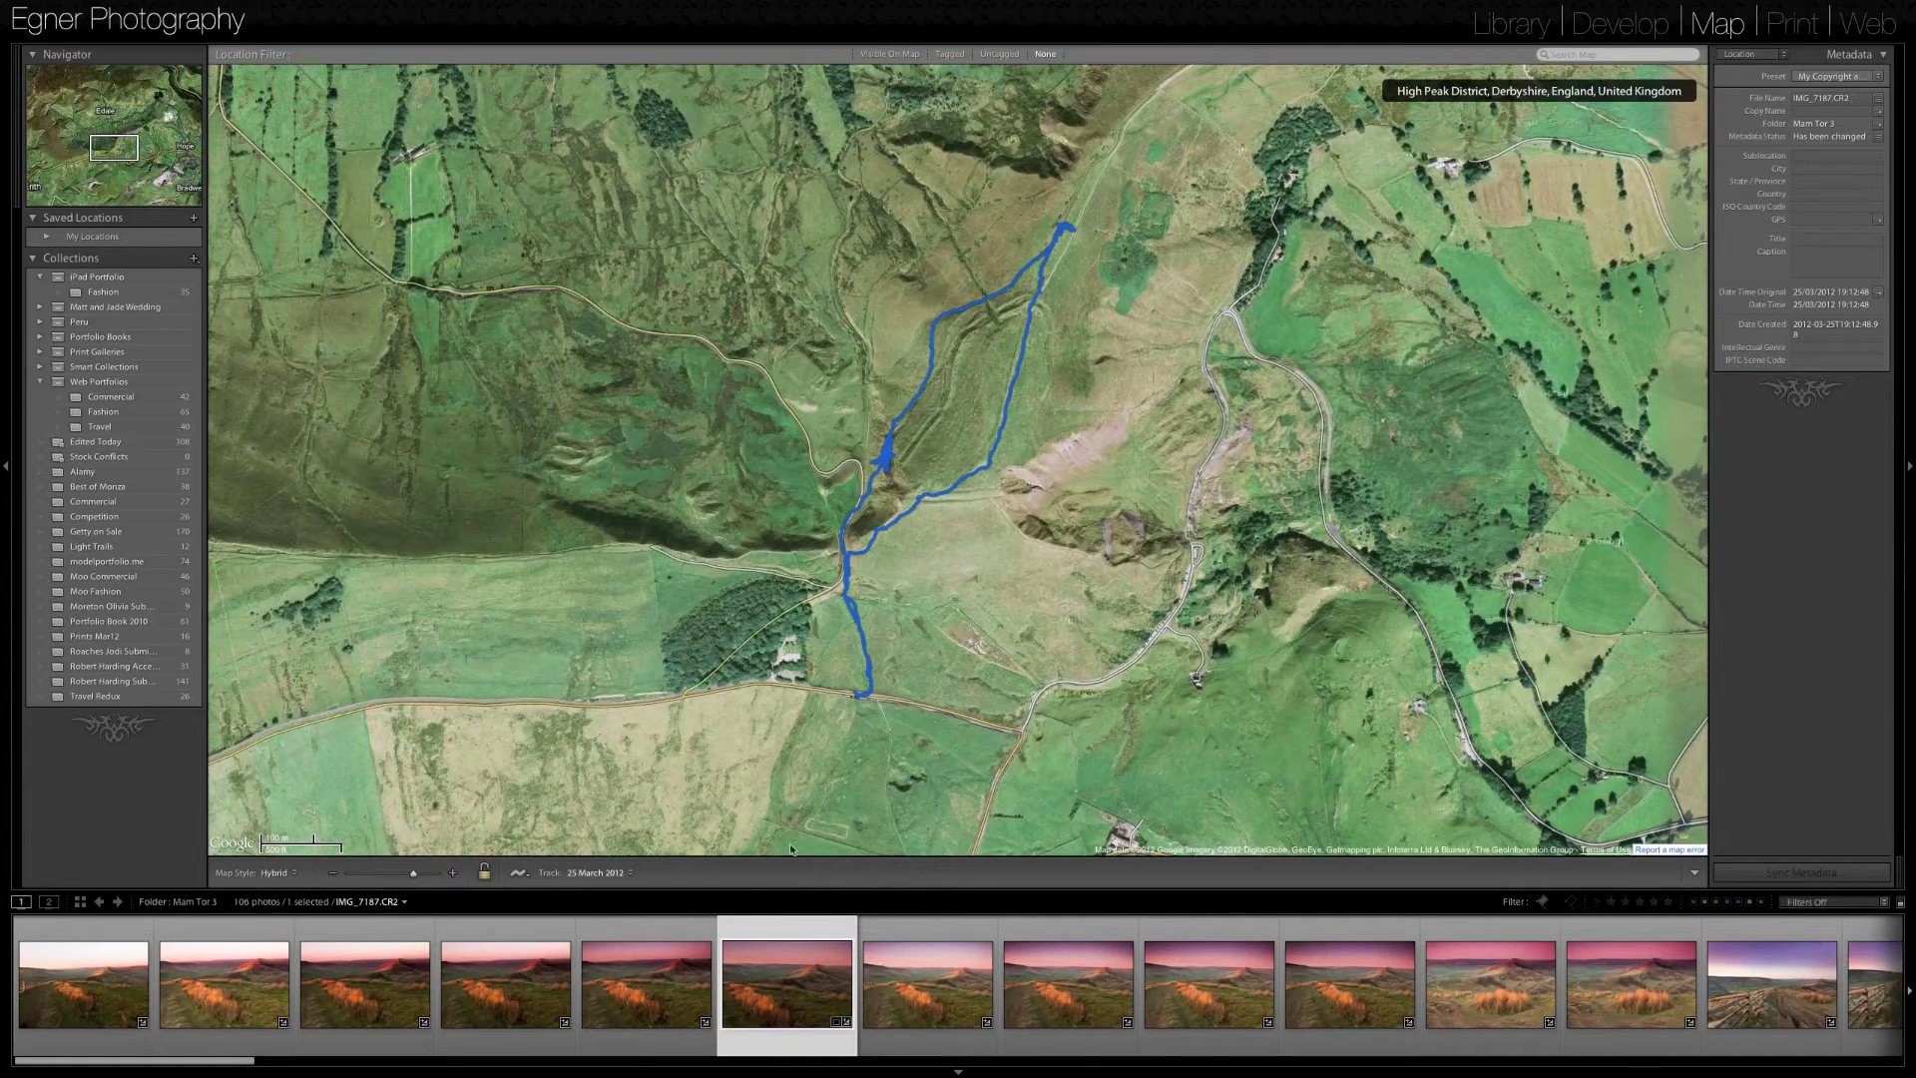
Zoom the map out a level and select all 106 photos in the filmstrip
scroll(892, 377, "down", 1)
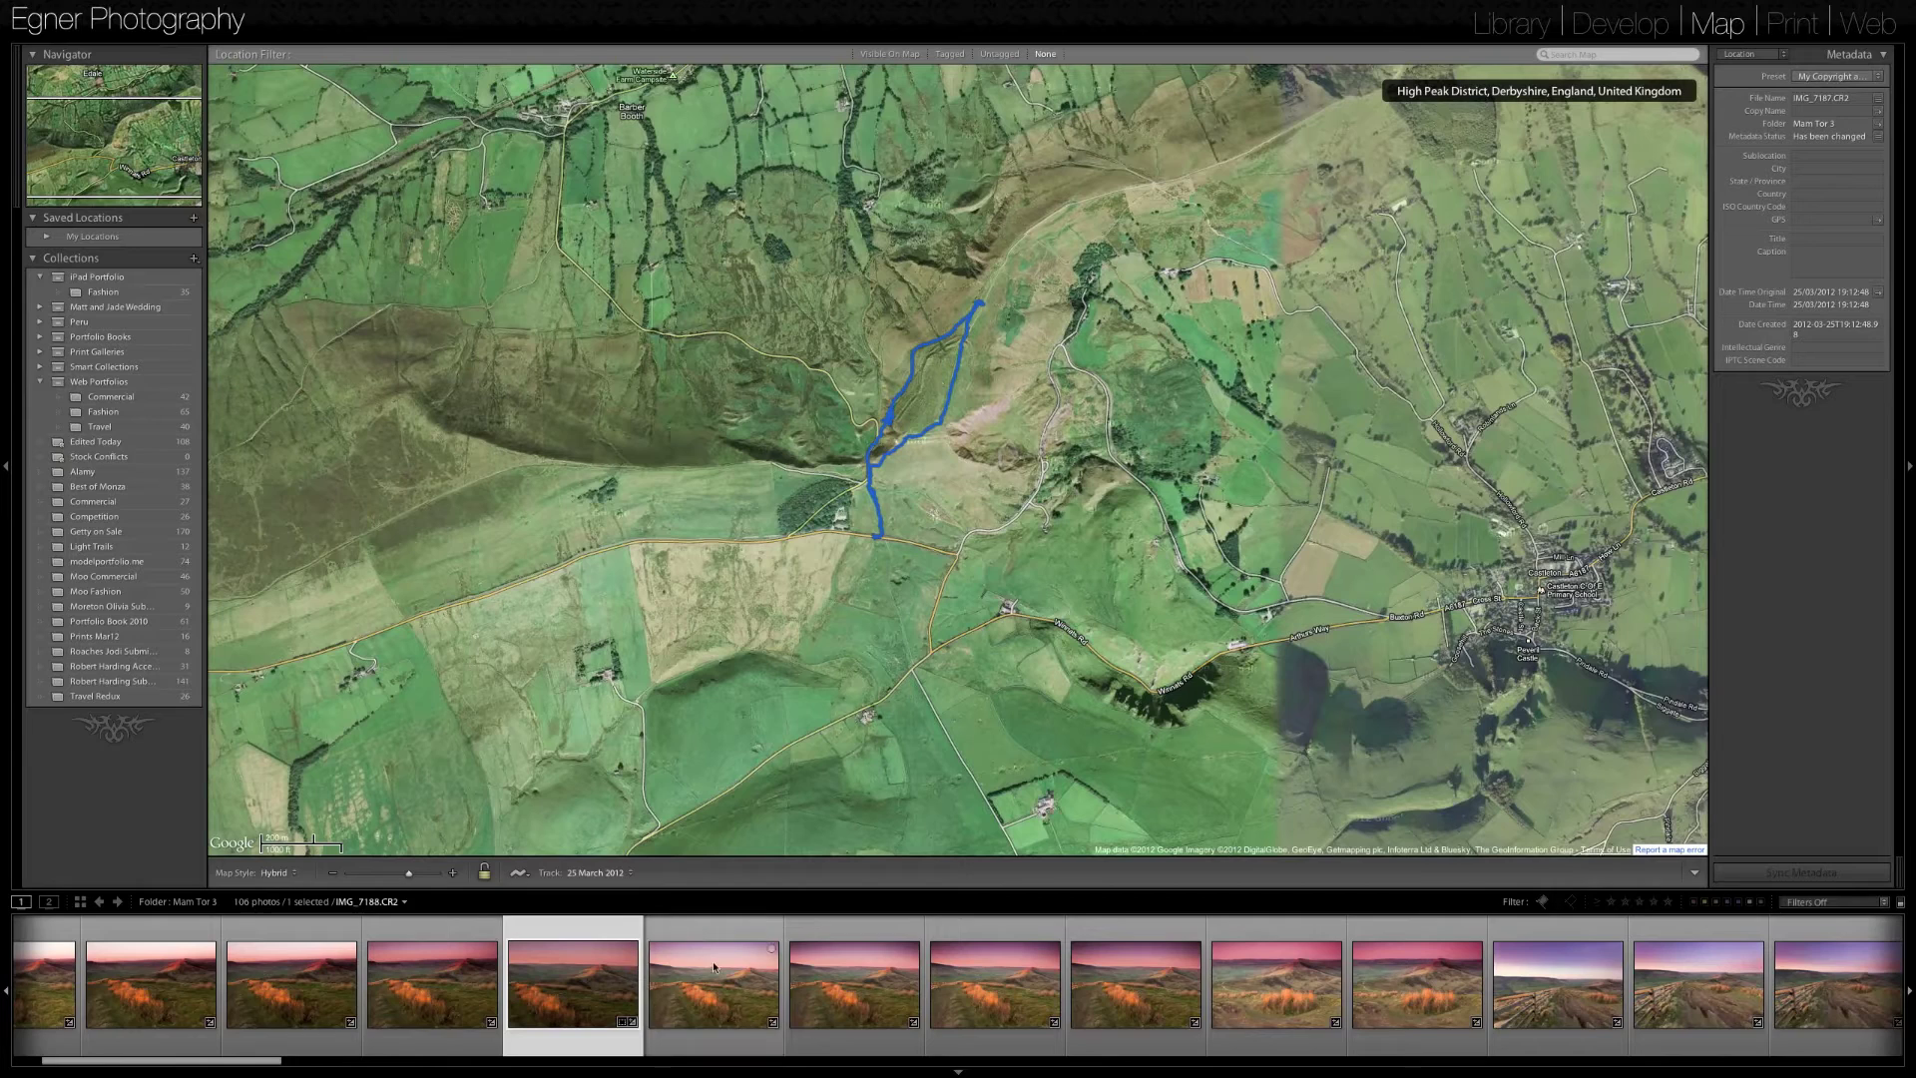
key("ctrl+a")
scroll(1217, 965, "up", 2)
scroll(1217, 965, "down", 6)
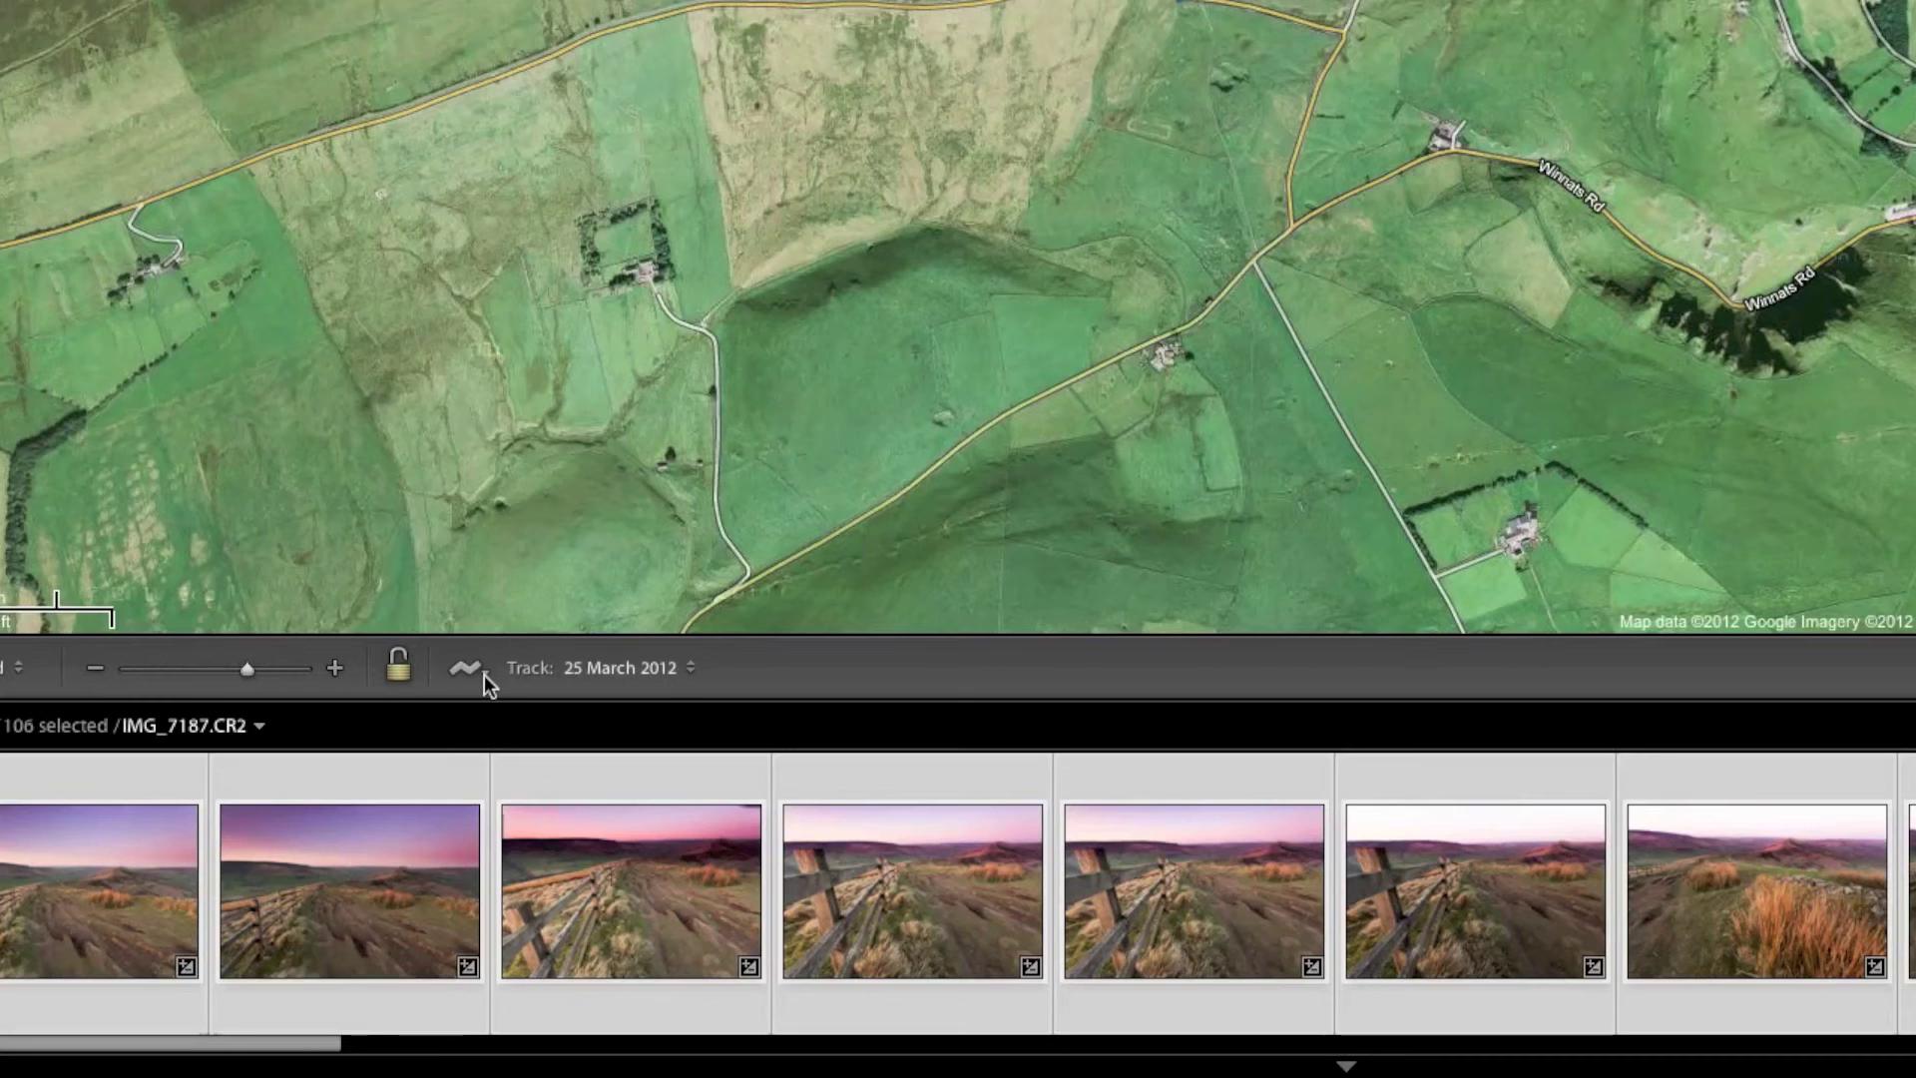
Auto-tag the 106 selected photos using the Session.gpx tracklog
left_click(482, 672)
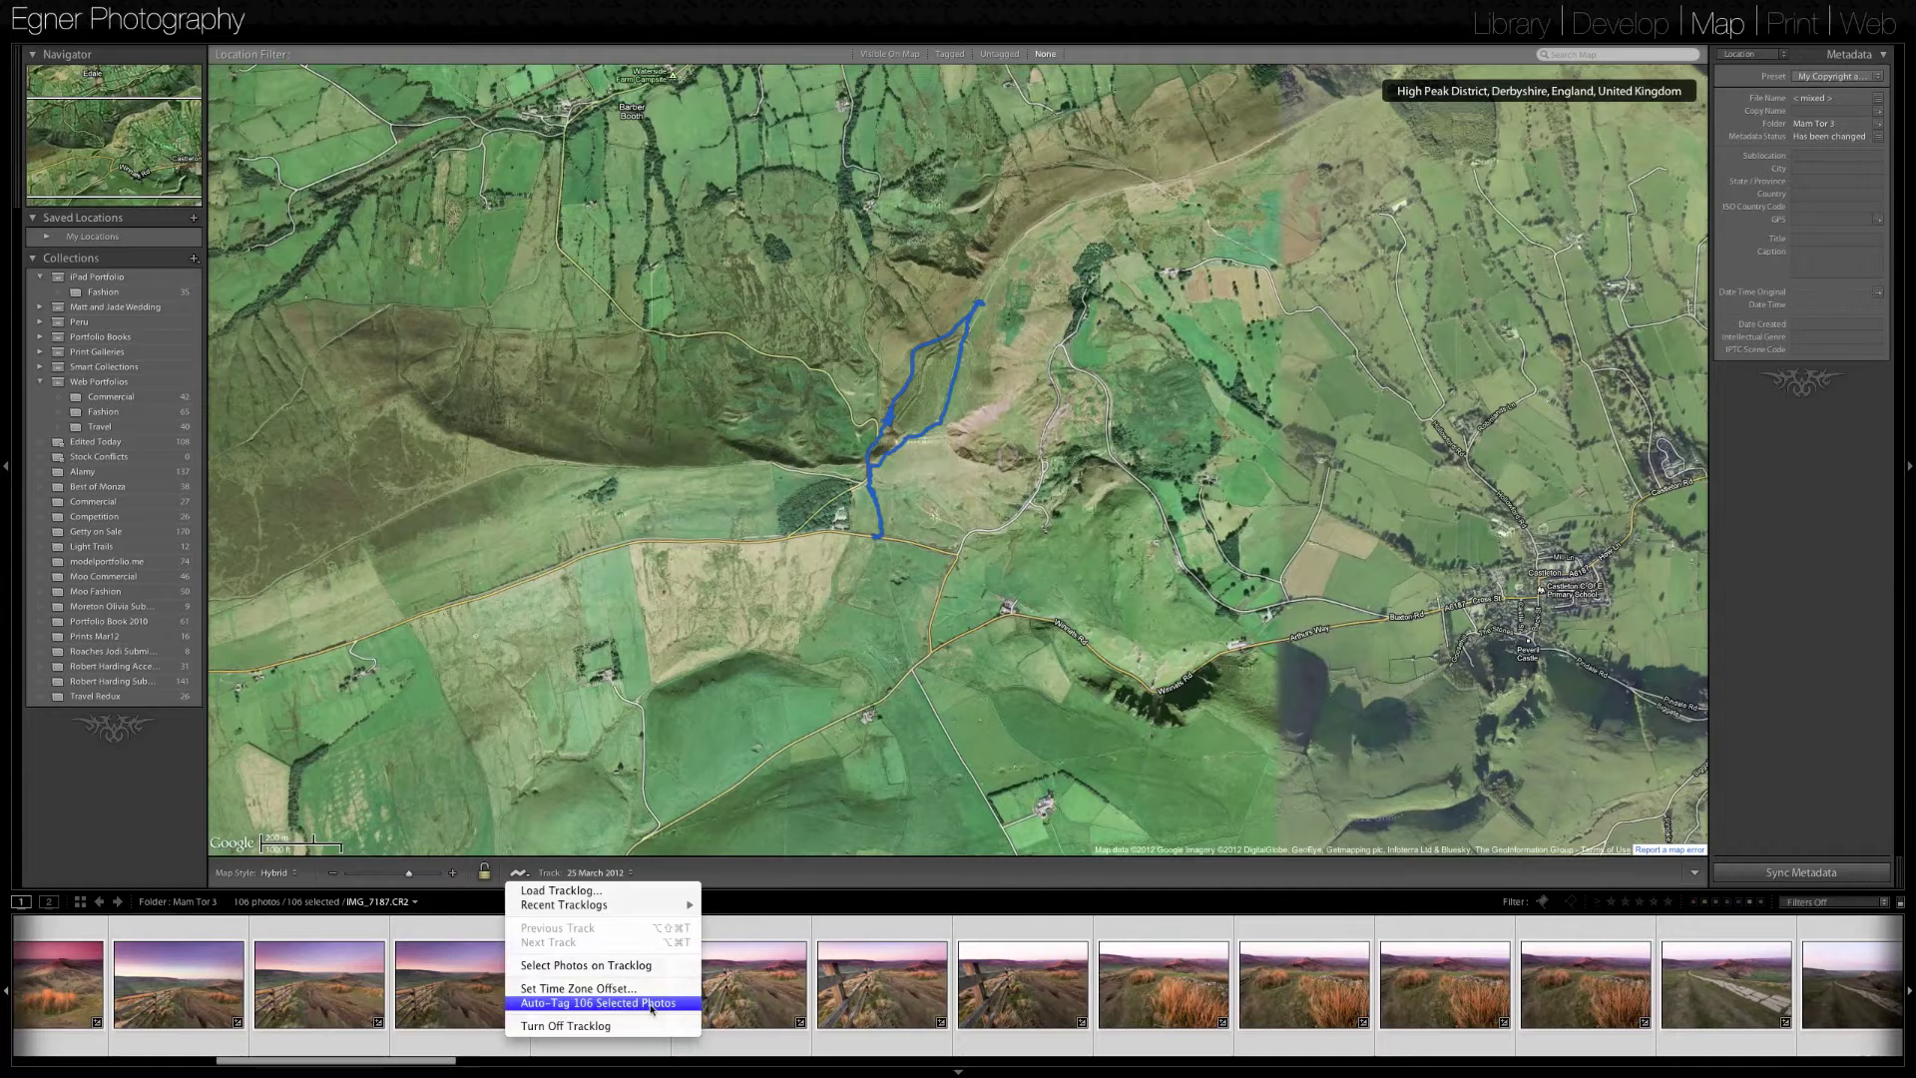
left_click(732, 932)
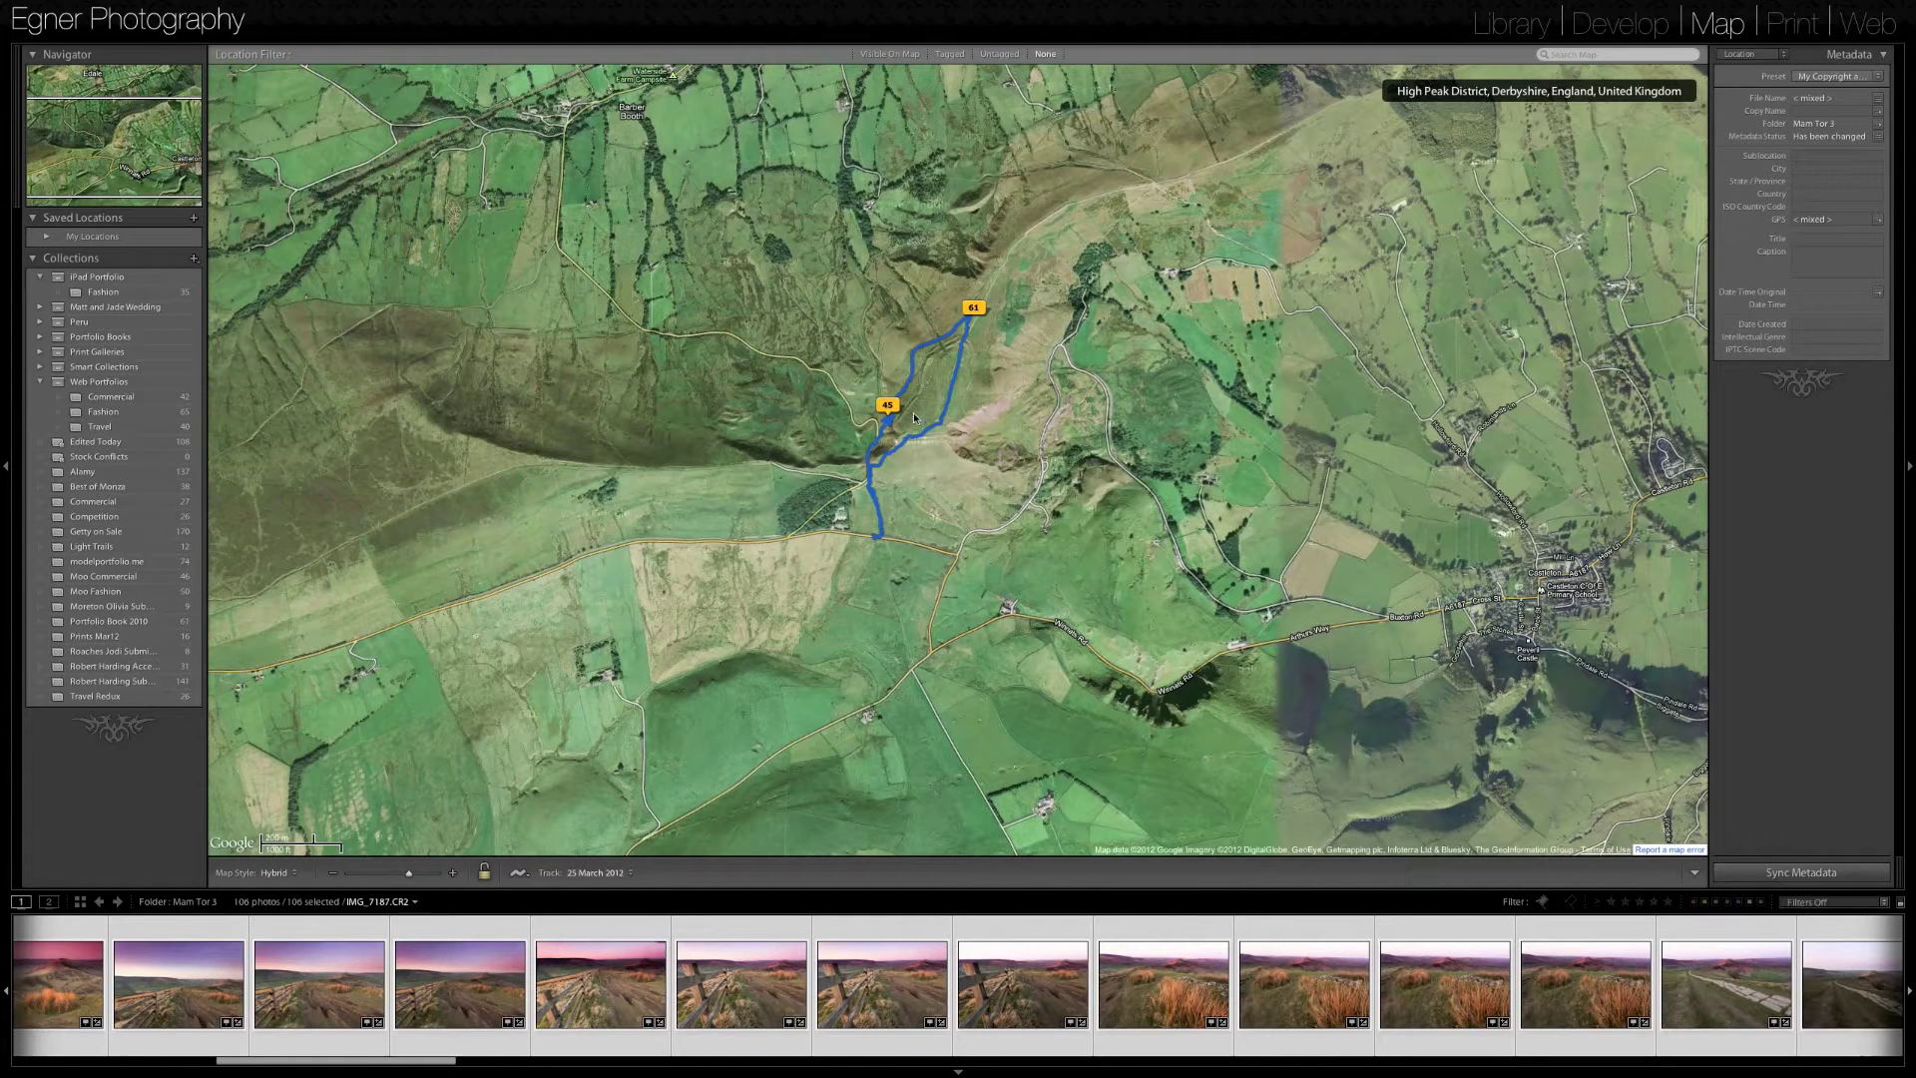
Zoom in on the marker cluster and page through the photos at marker 4
left_click_drag(856, 420, 811, 429)
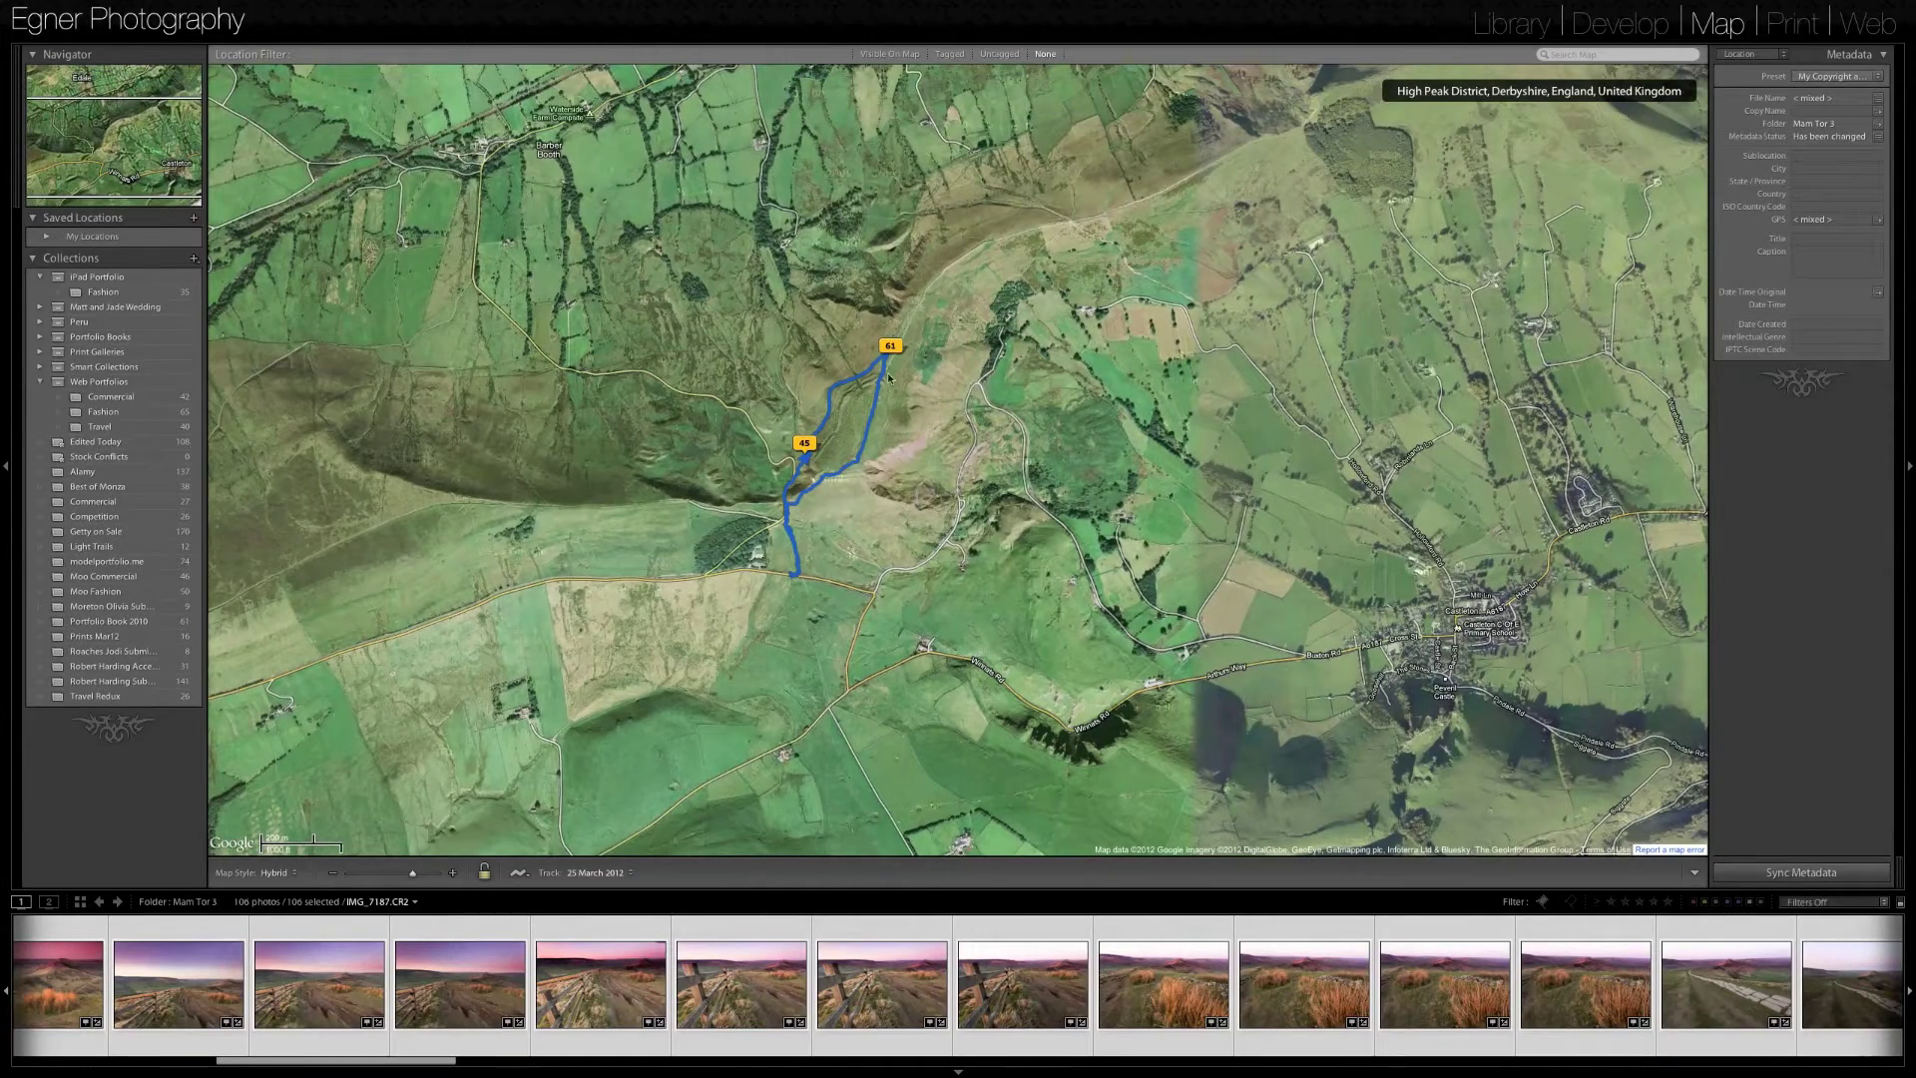
scroll(886, 365, "up", 2)
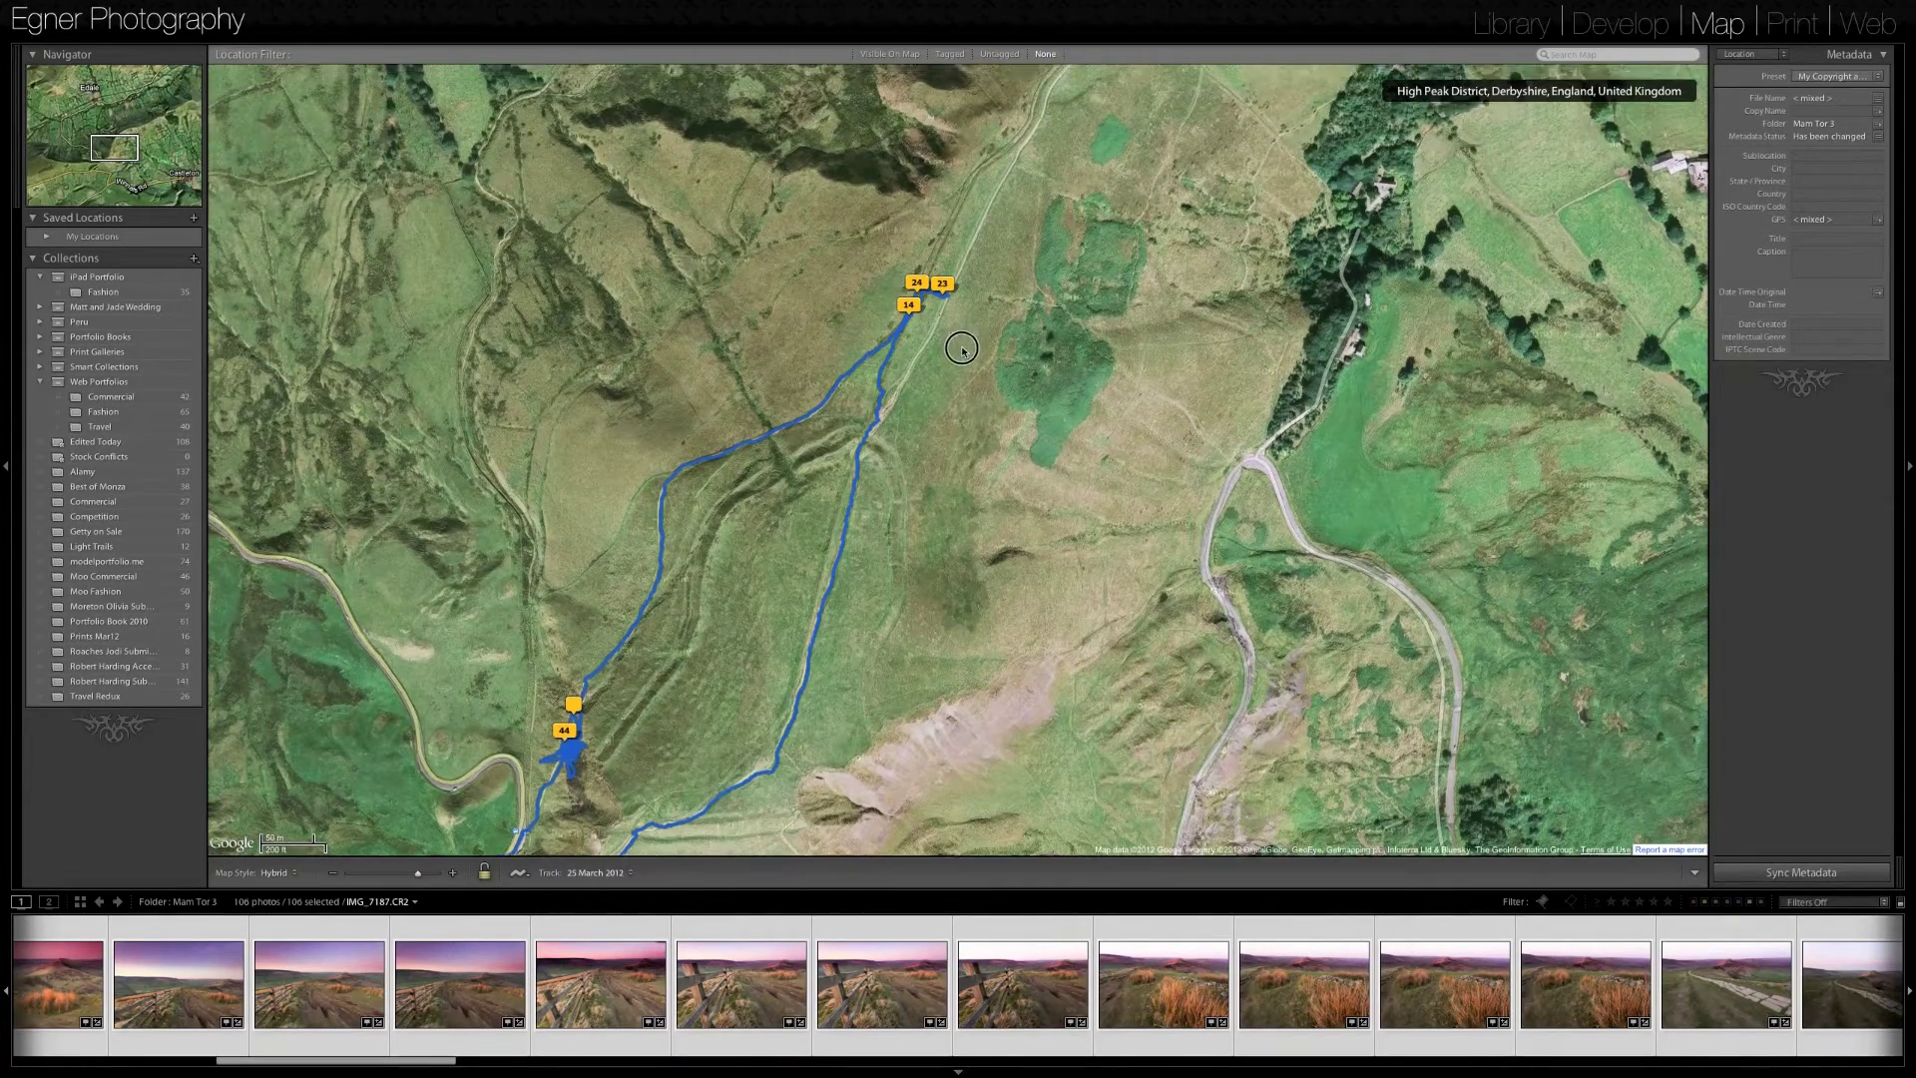
left_click_drag(962, 317, 959, 347)
scroll(936, 341, "up", 2)
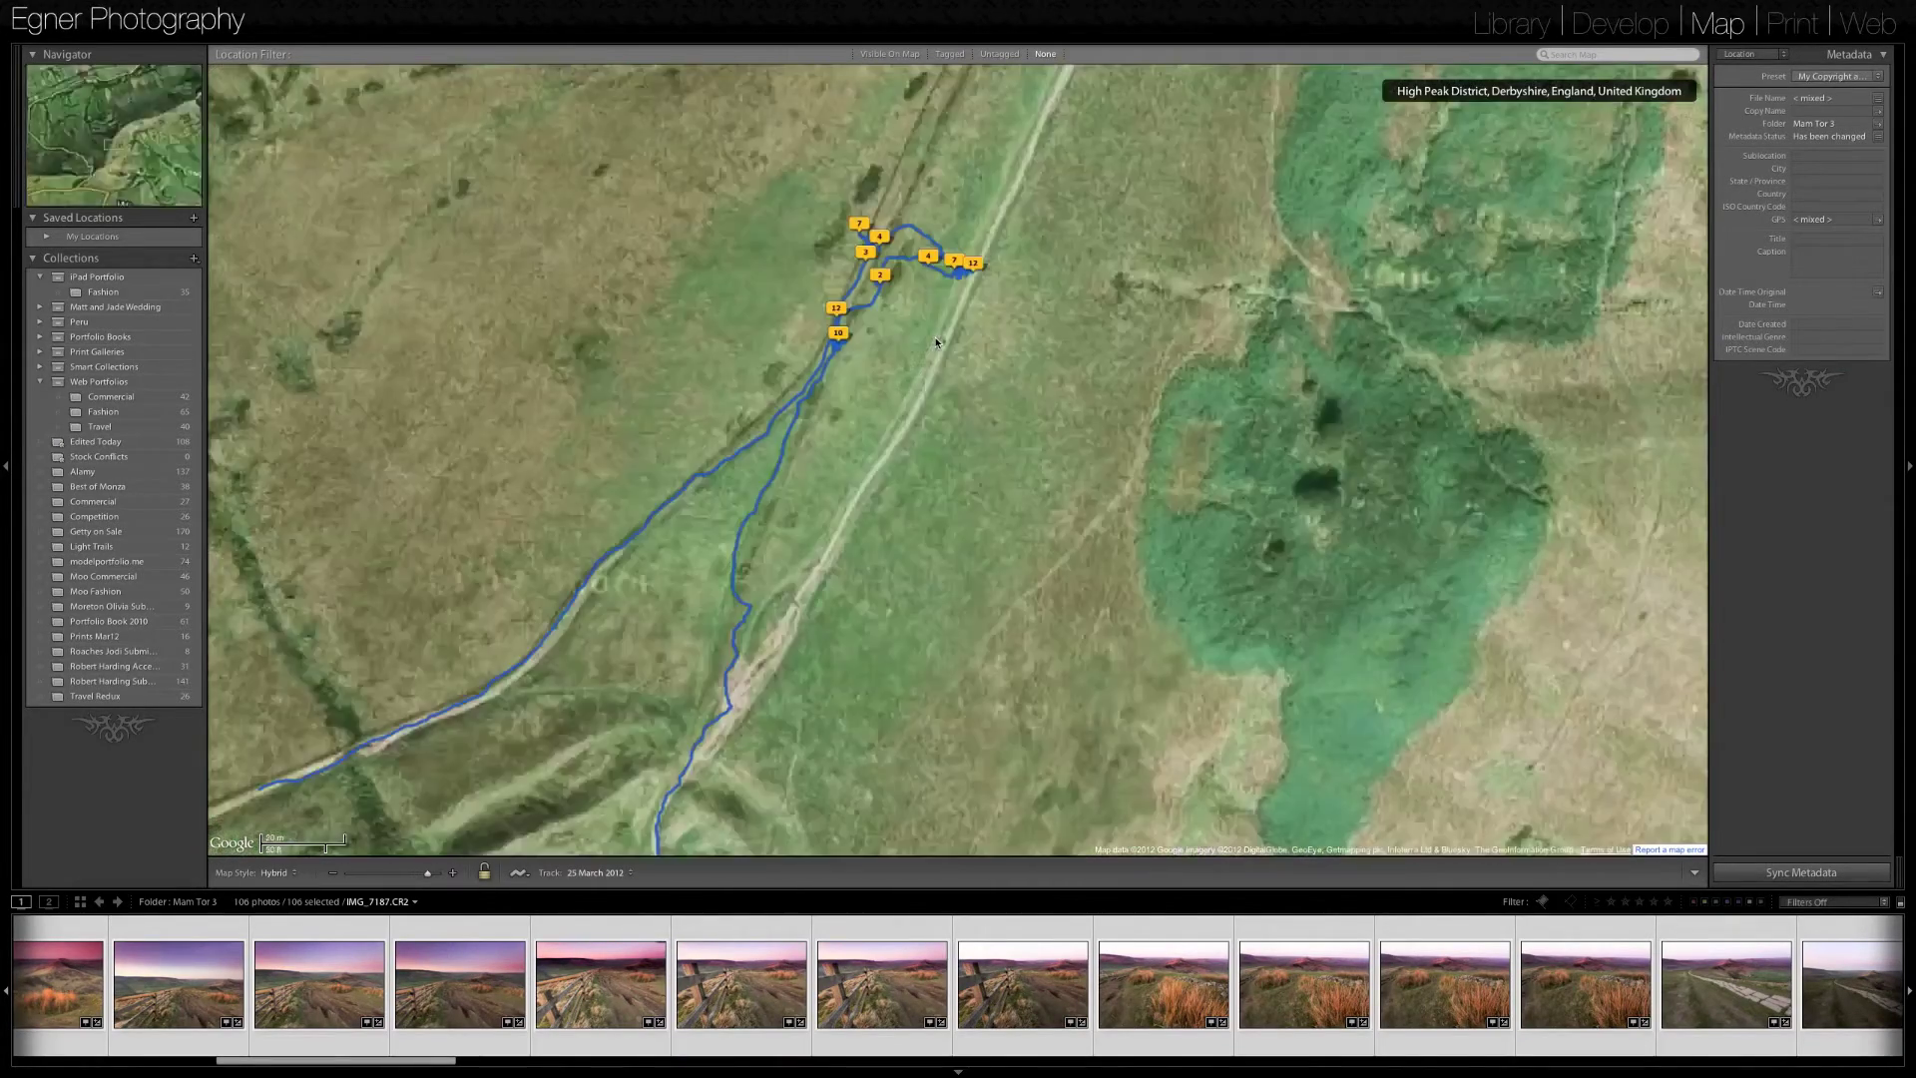
left_click_drag(906, 317, 906, 382)
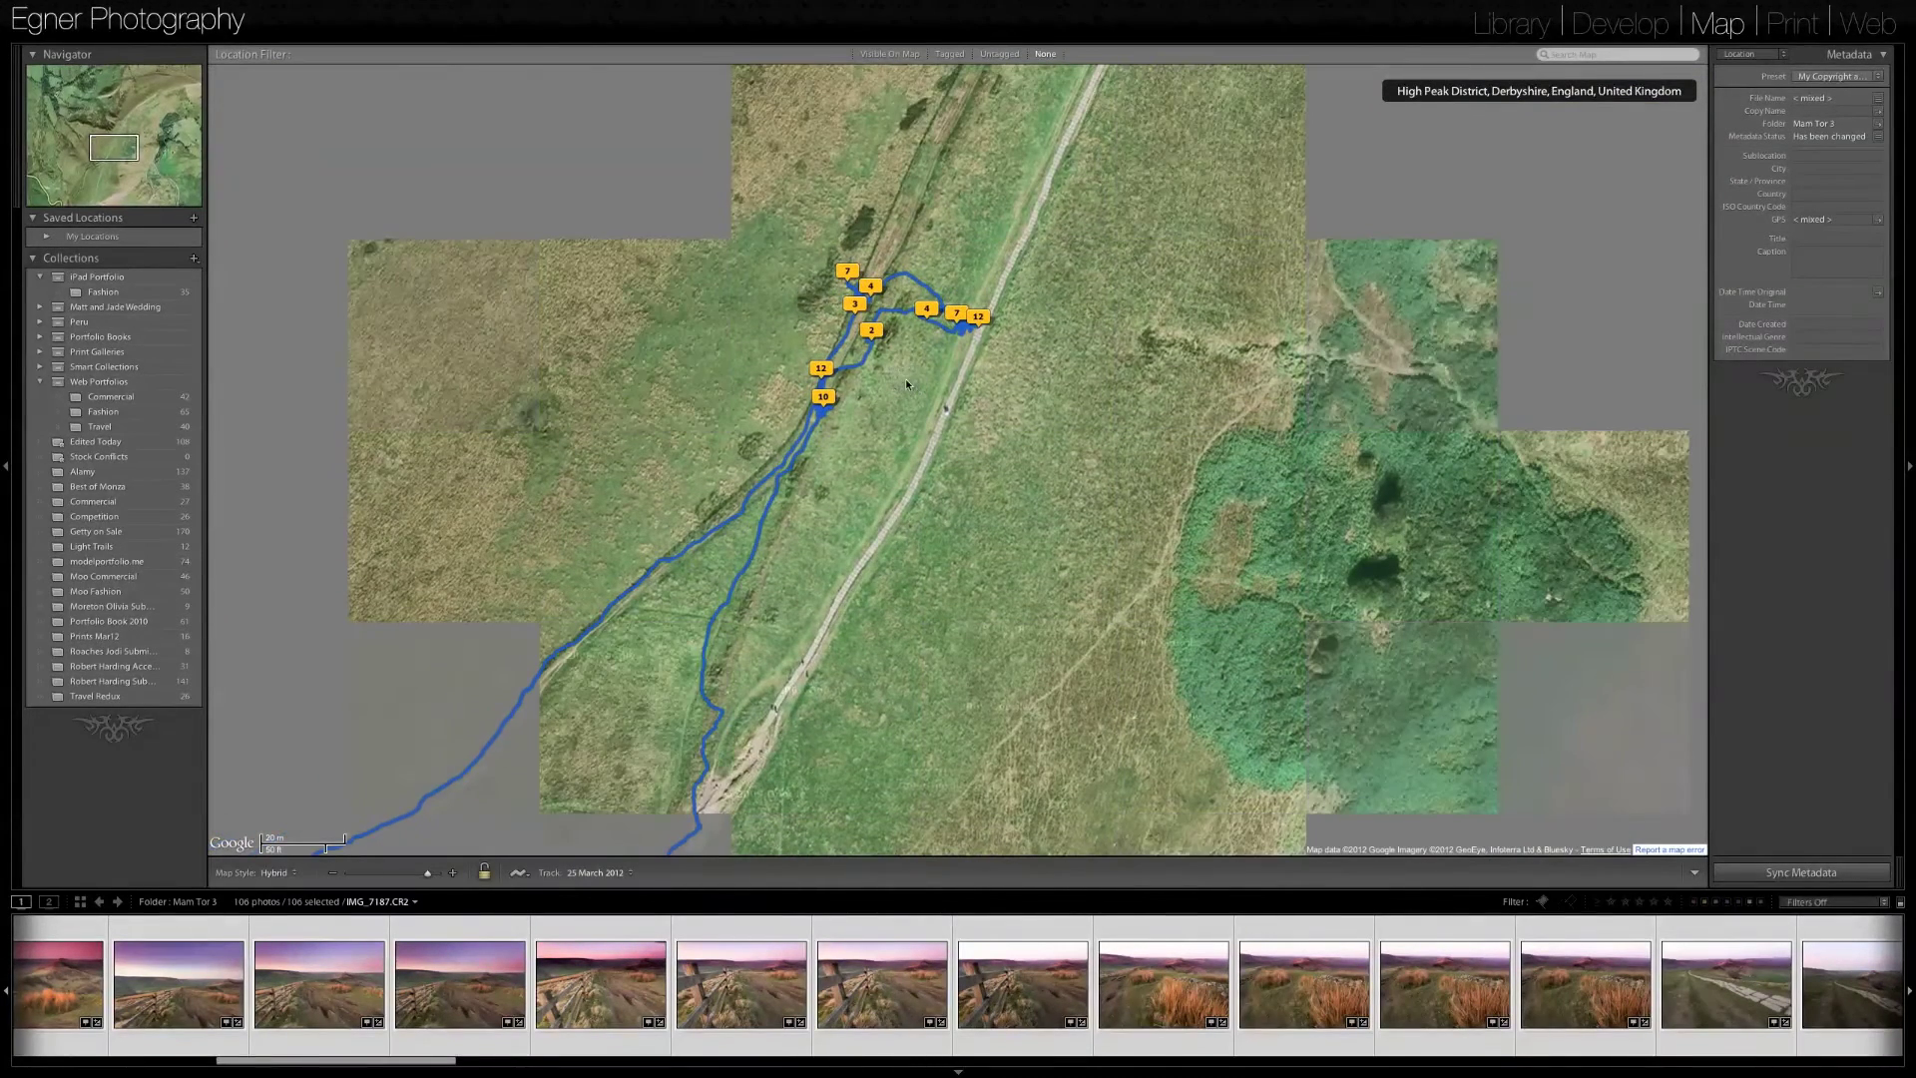
left_click(927, 311)
left_click(1016, 209)
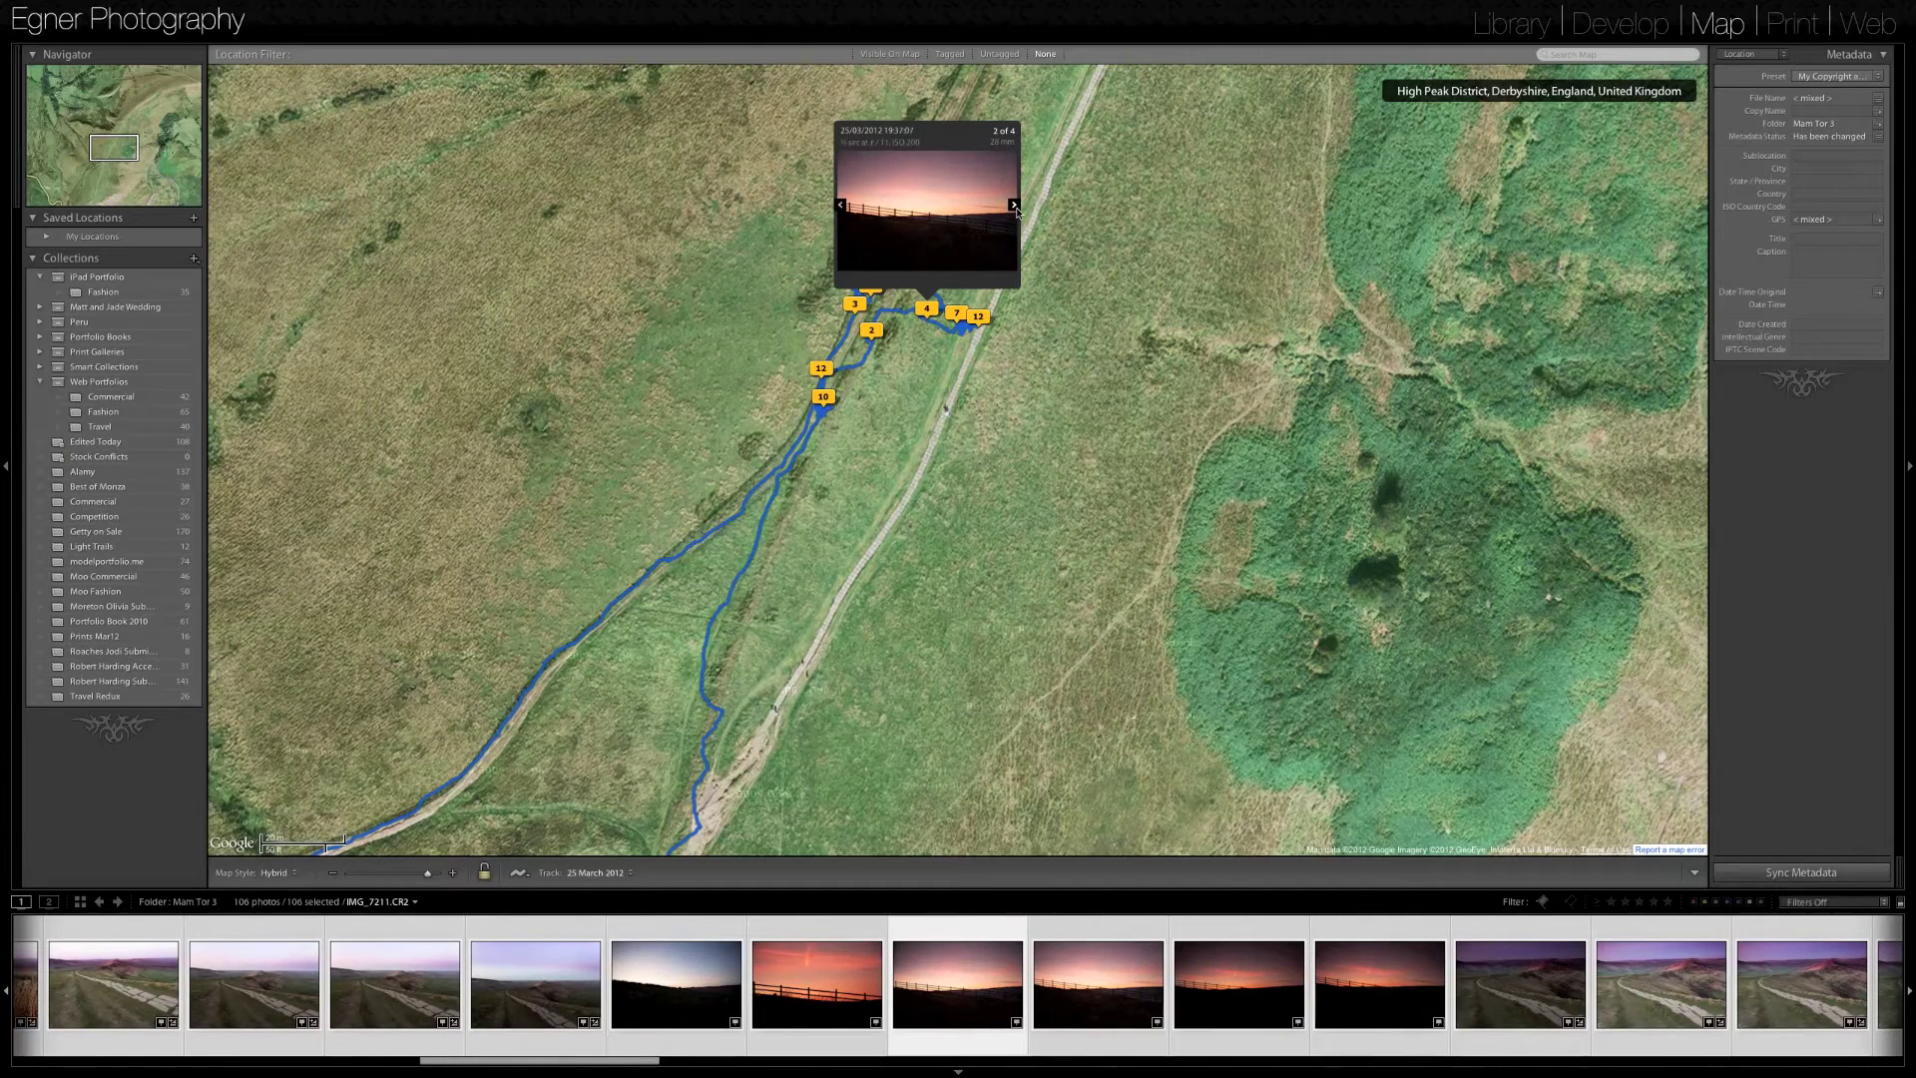
left_click(1016, 209)
left_click(1015, 209)
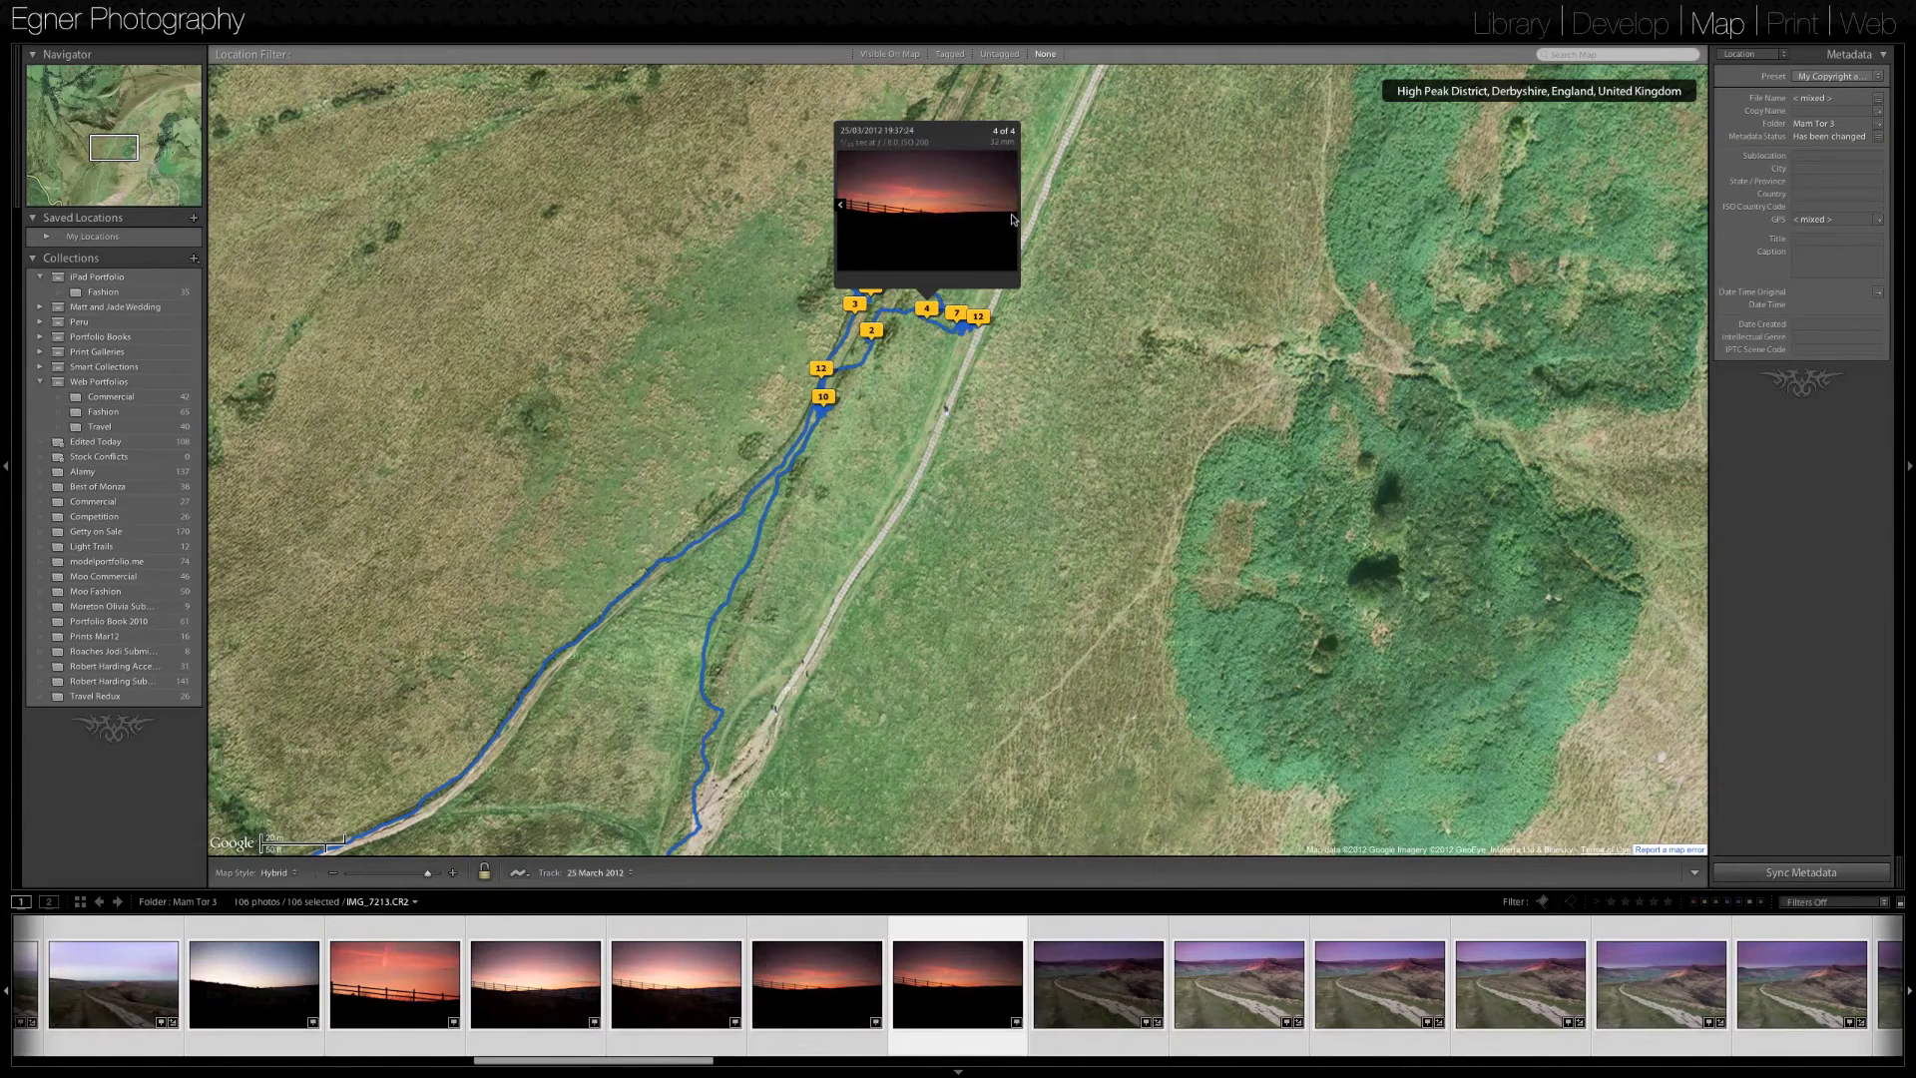
Page through the photos grouped at marker 12
left_click(979, 318)
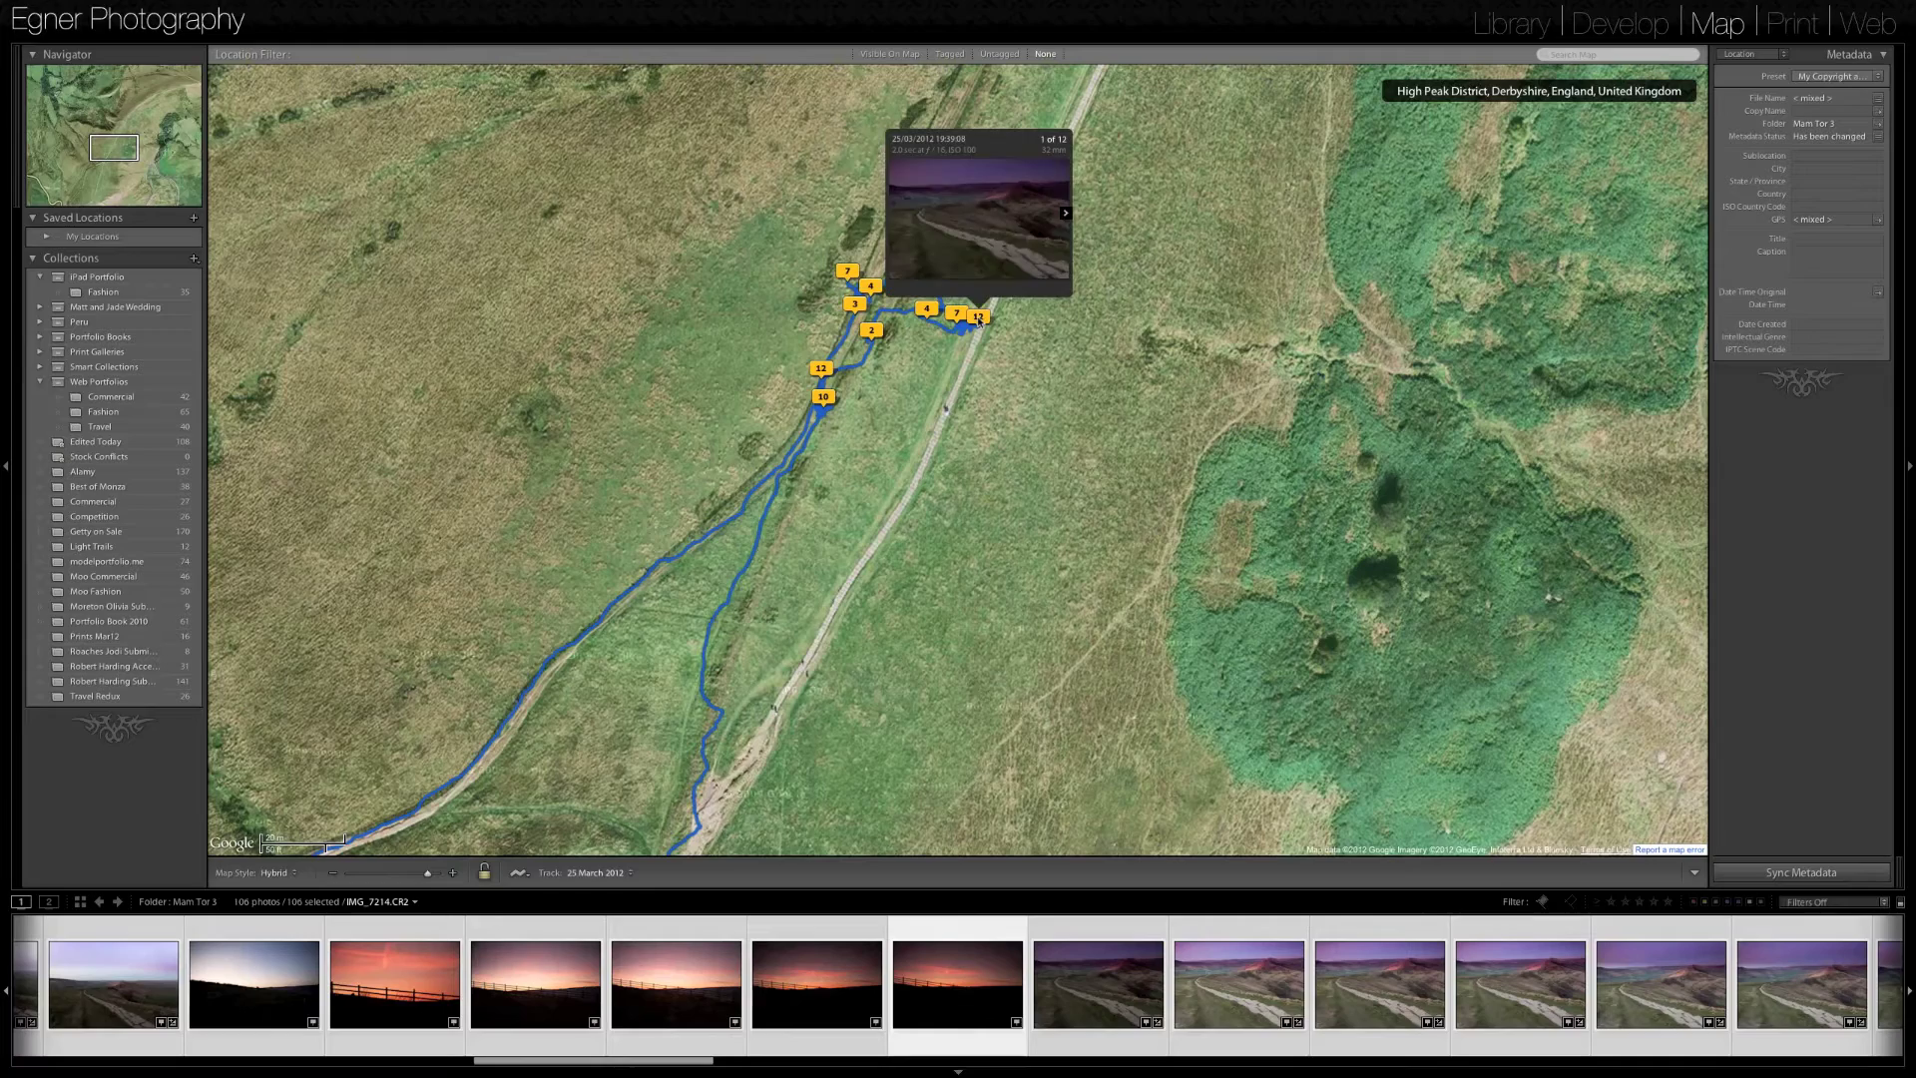
left_click(1065, 215)
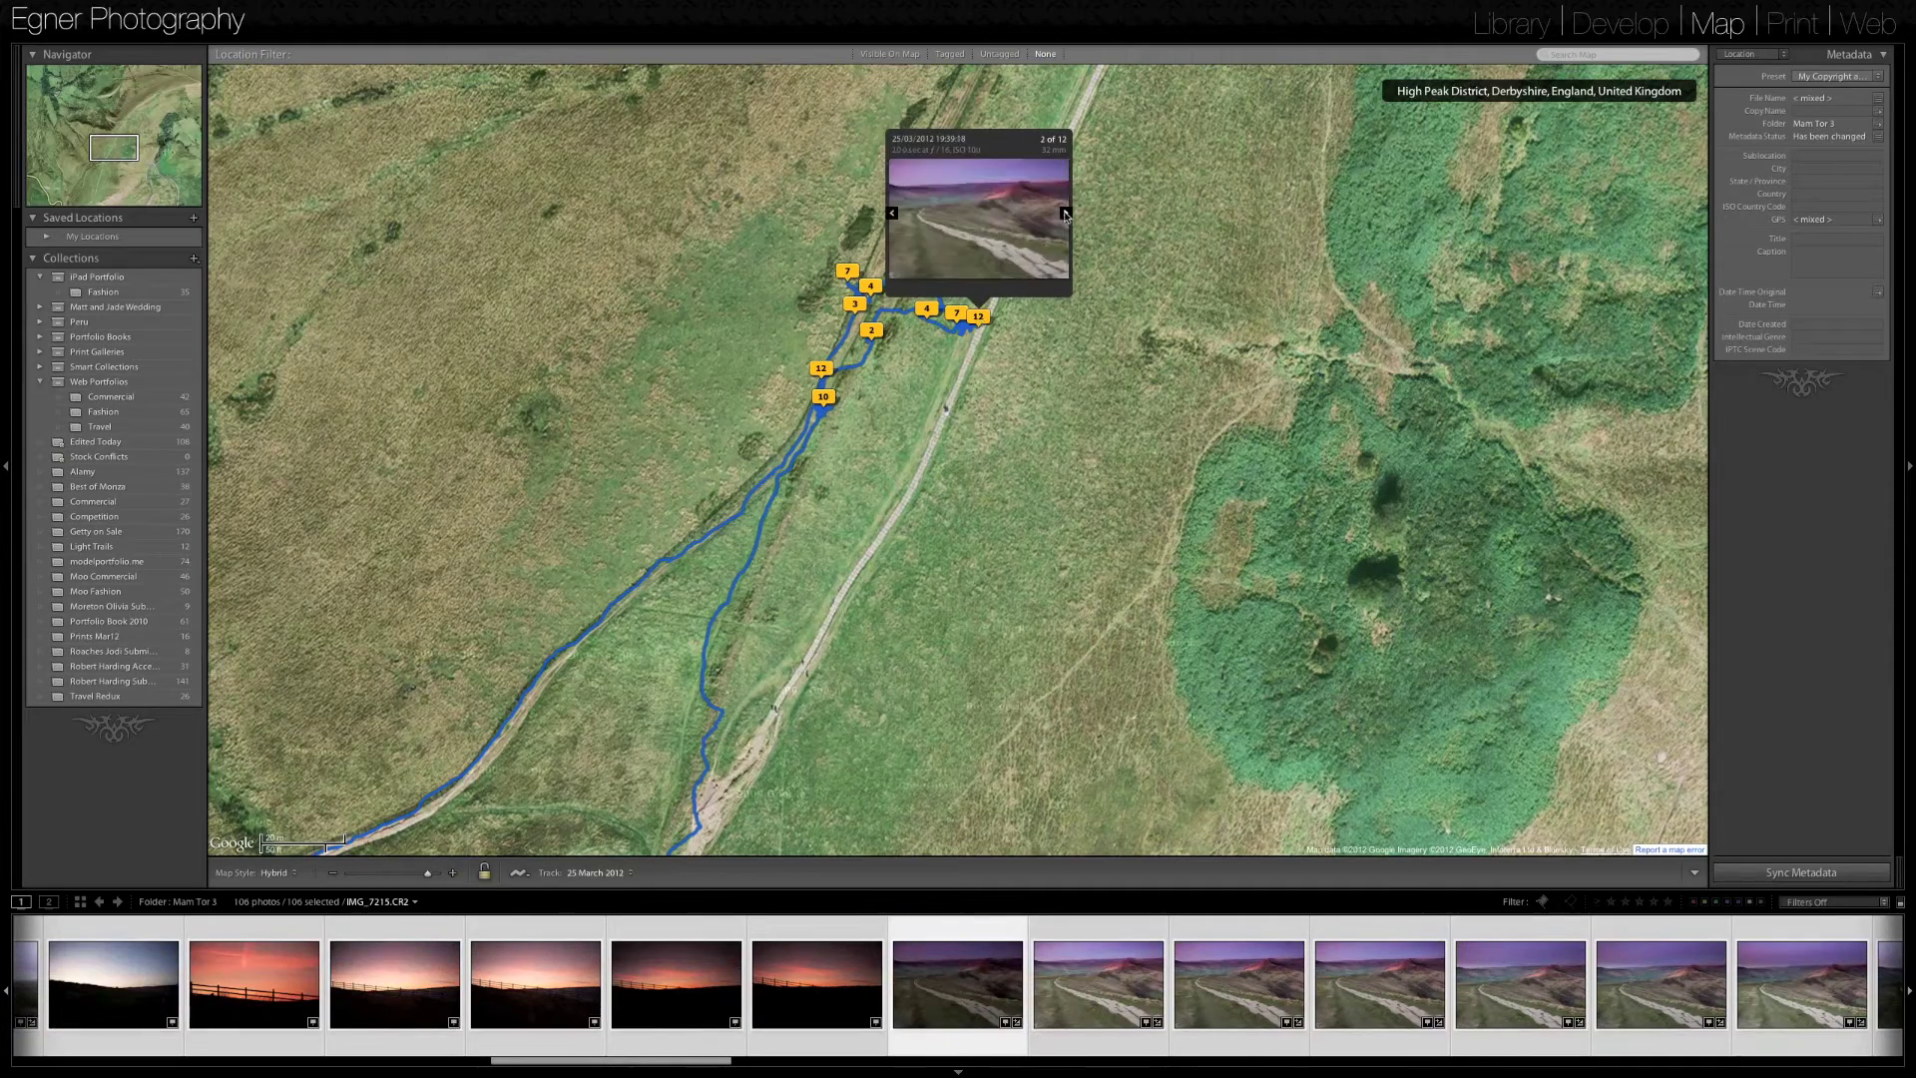
left_click(1066, 216)
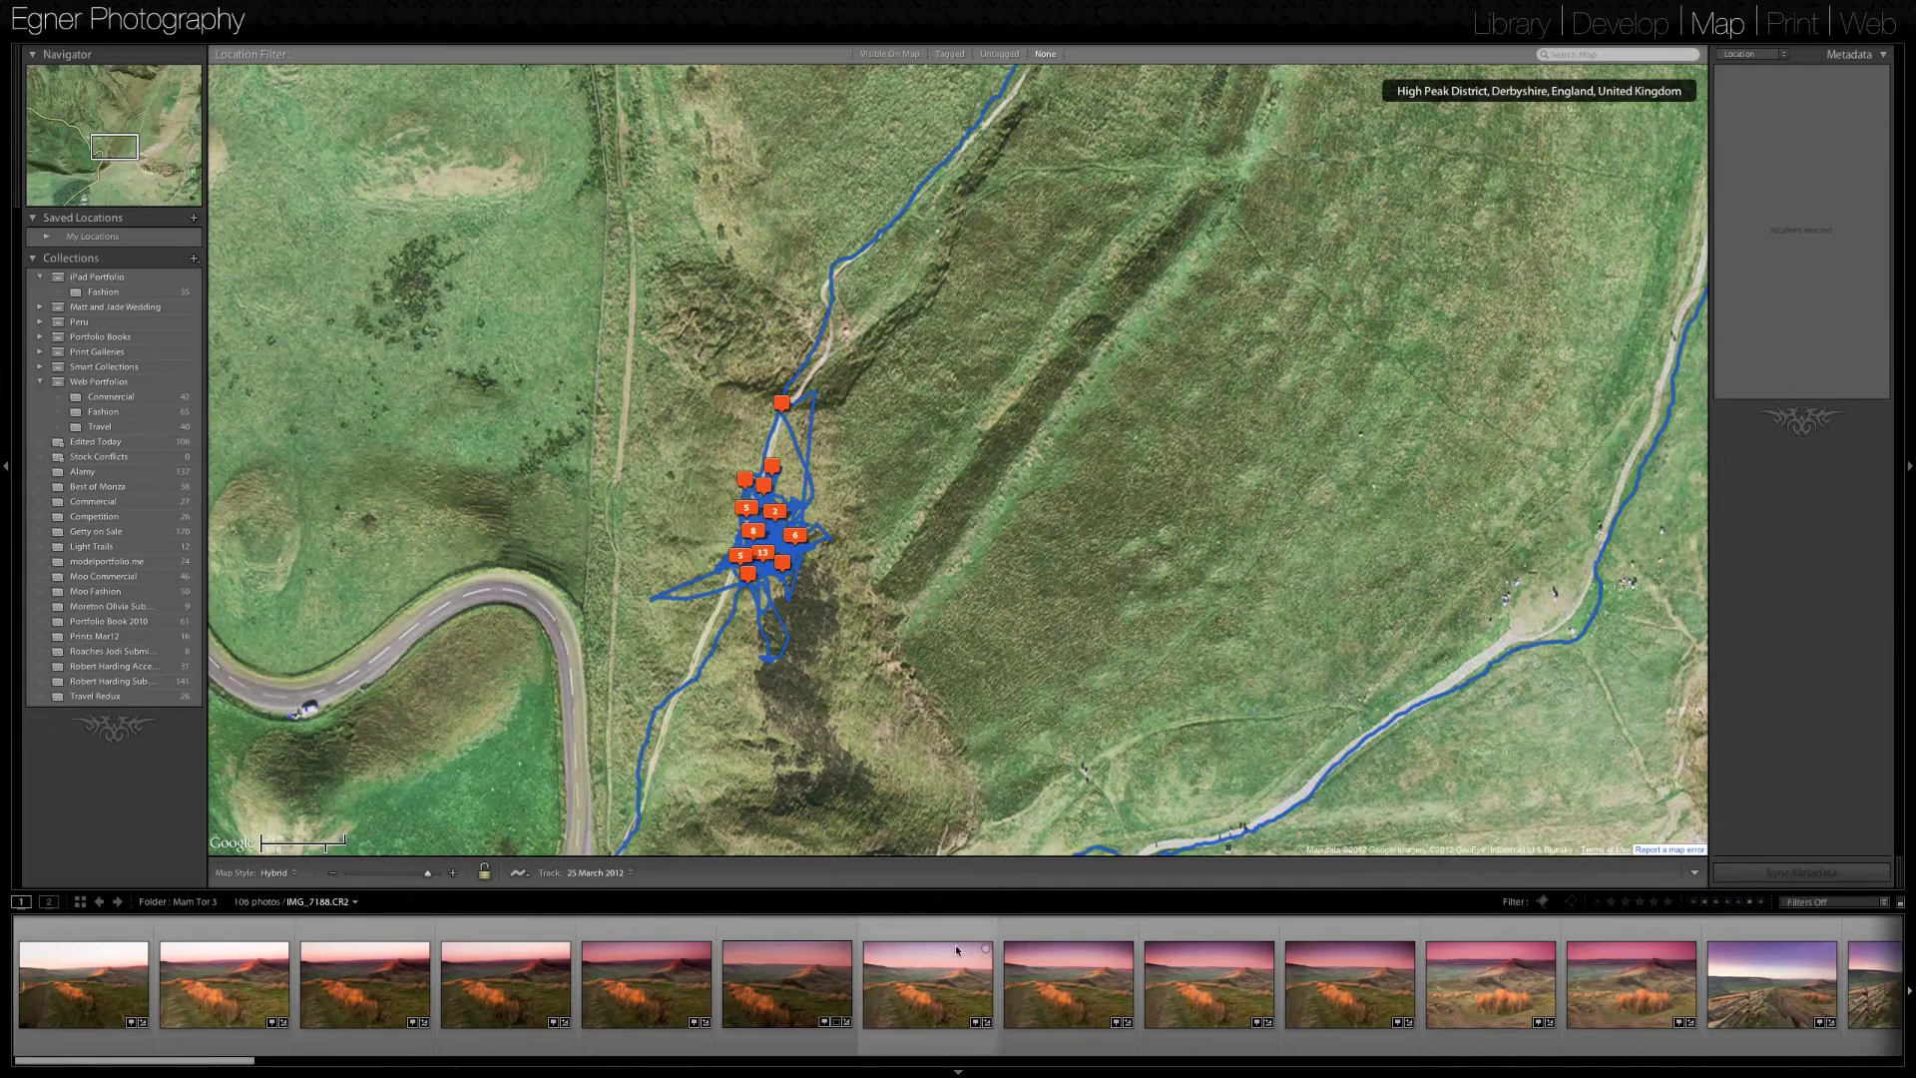
scroll(961, 1008, "down", 1)
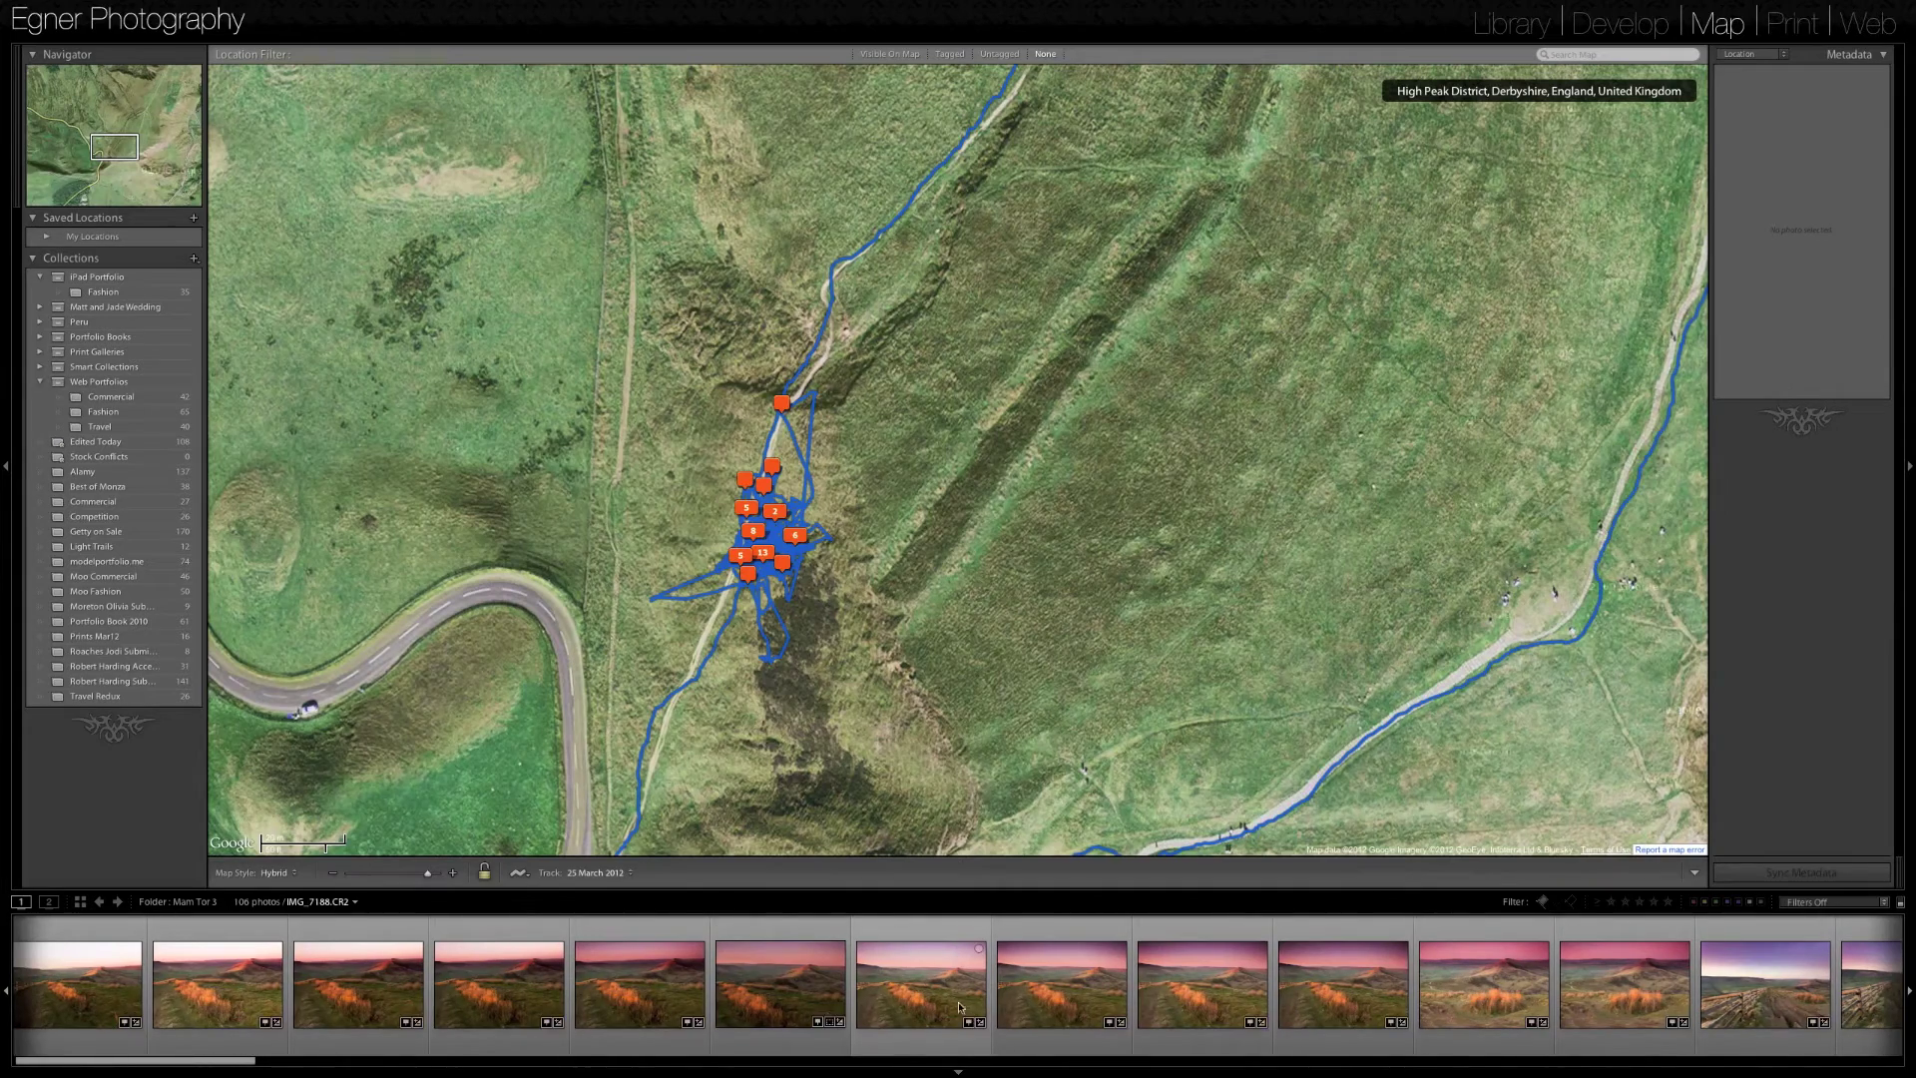
Locate IMG_7188 along the track, then switch to the Flickr page in Chrome
left_click(934, 988)
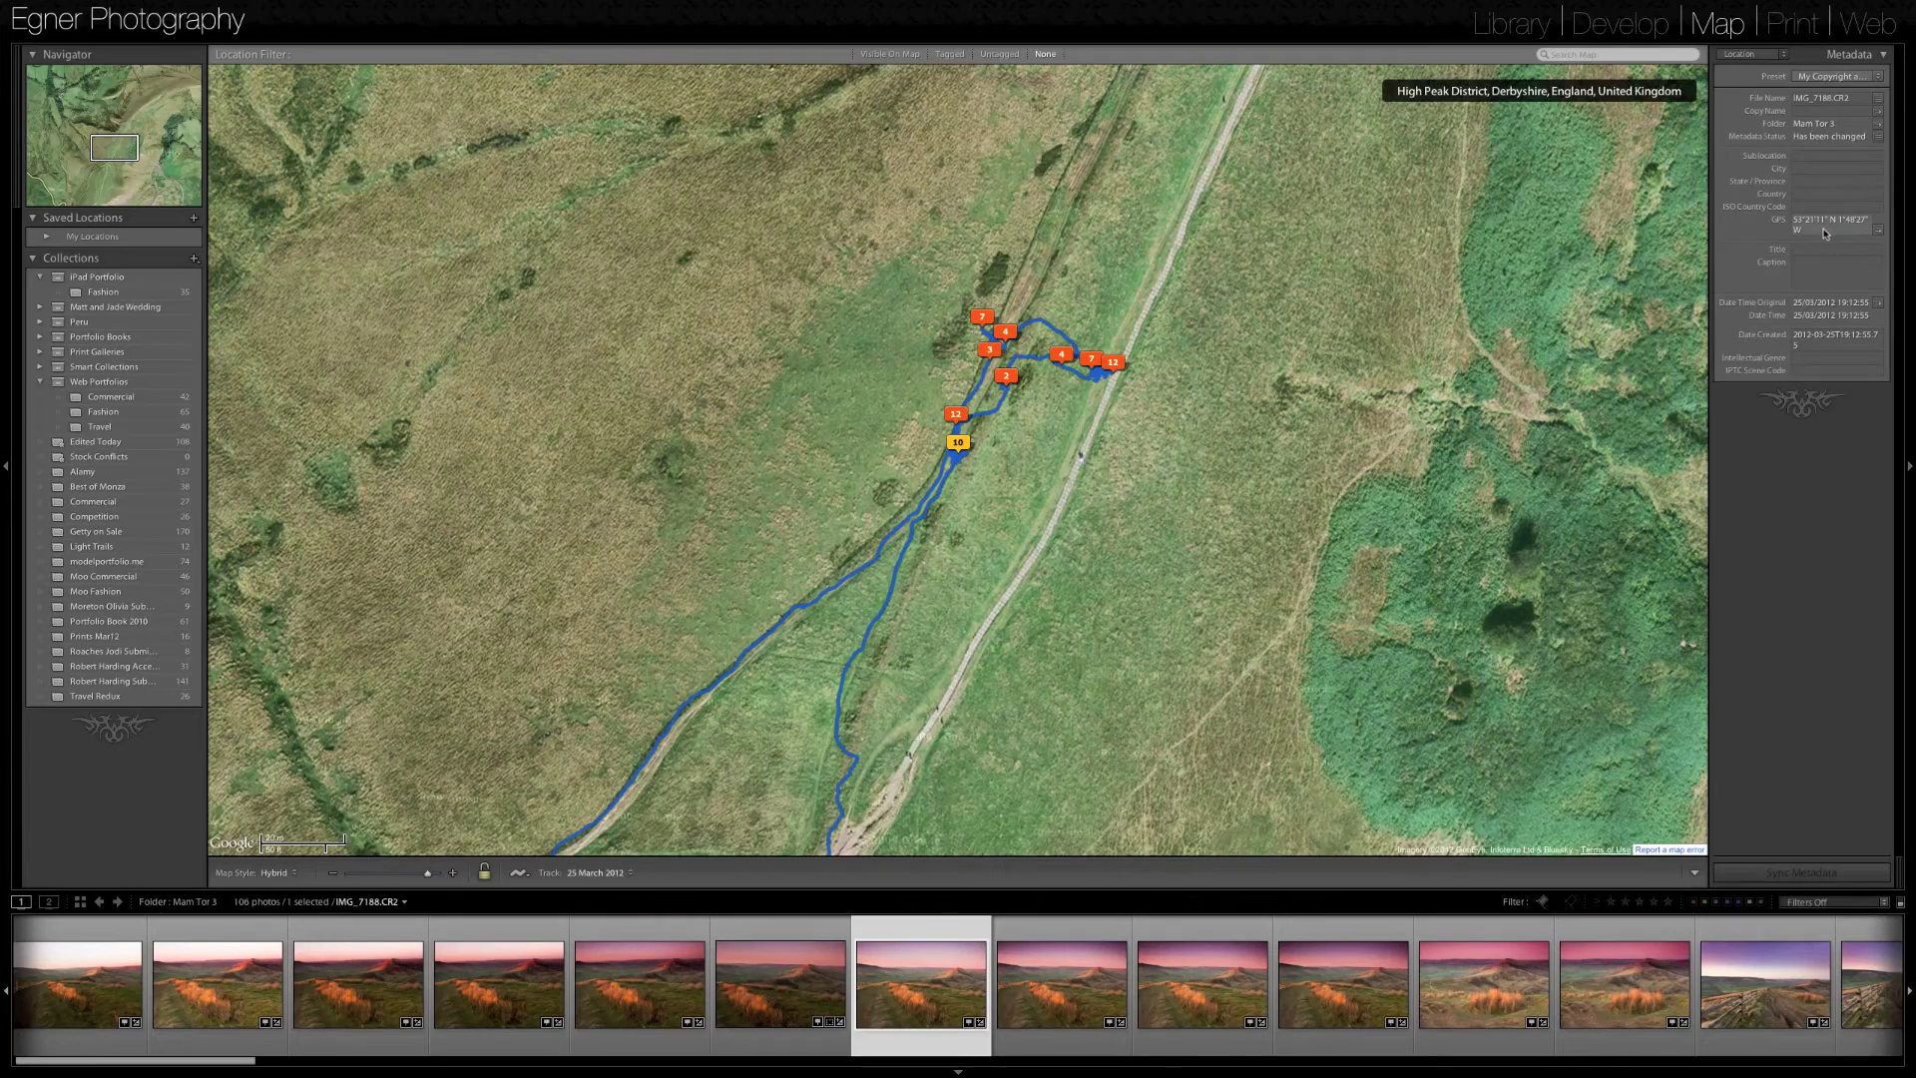
scroll(676, 371, "down", 2)
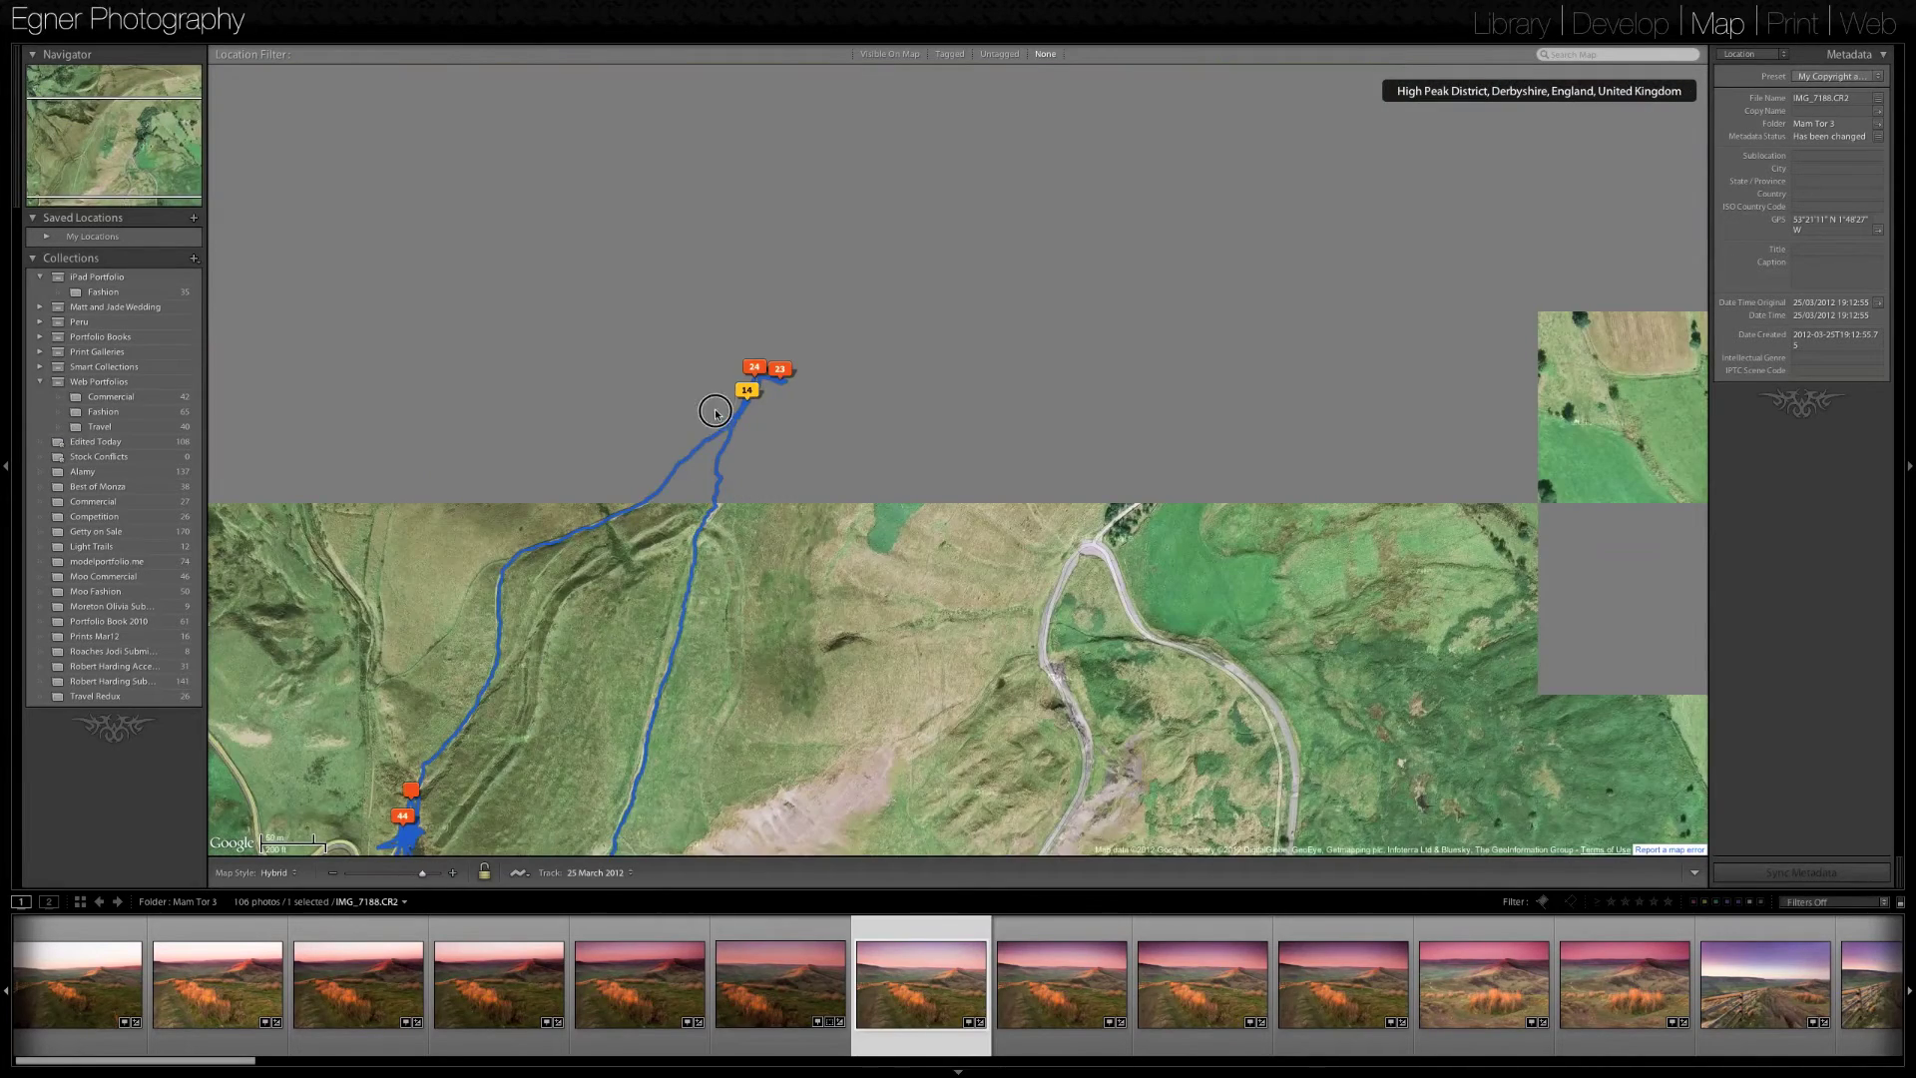
left_click_drag(712, 417, 882, 135)
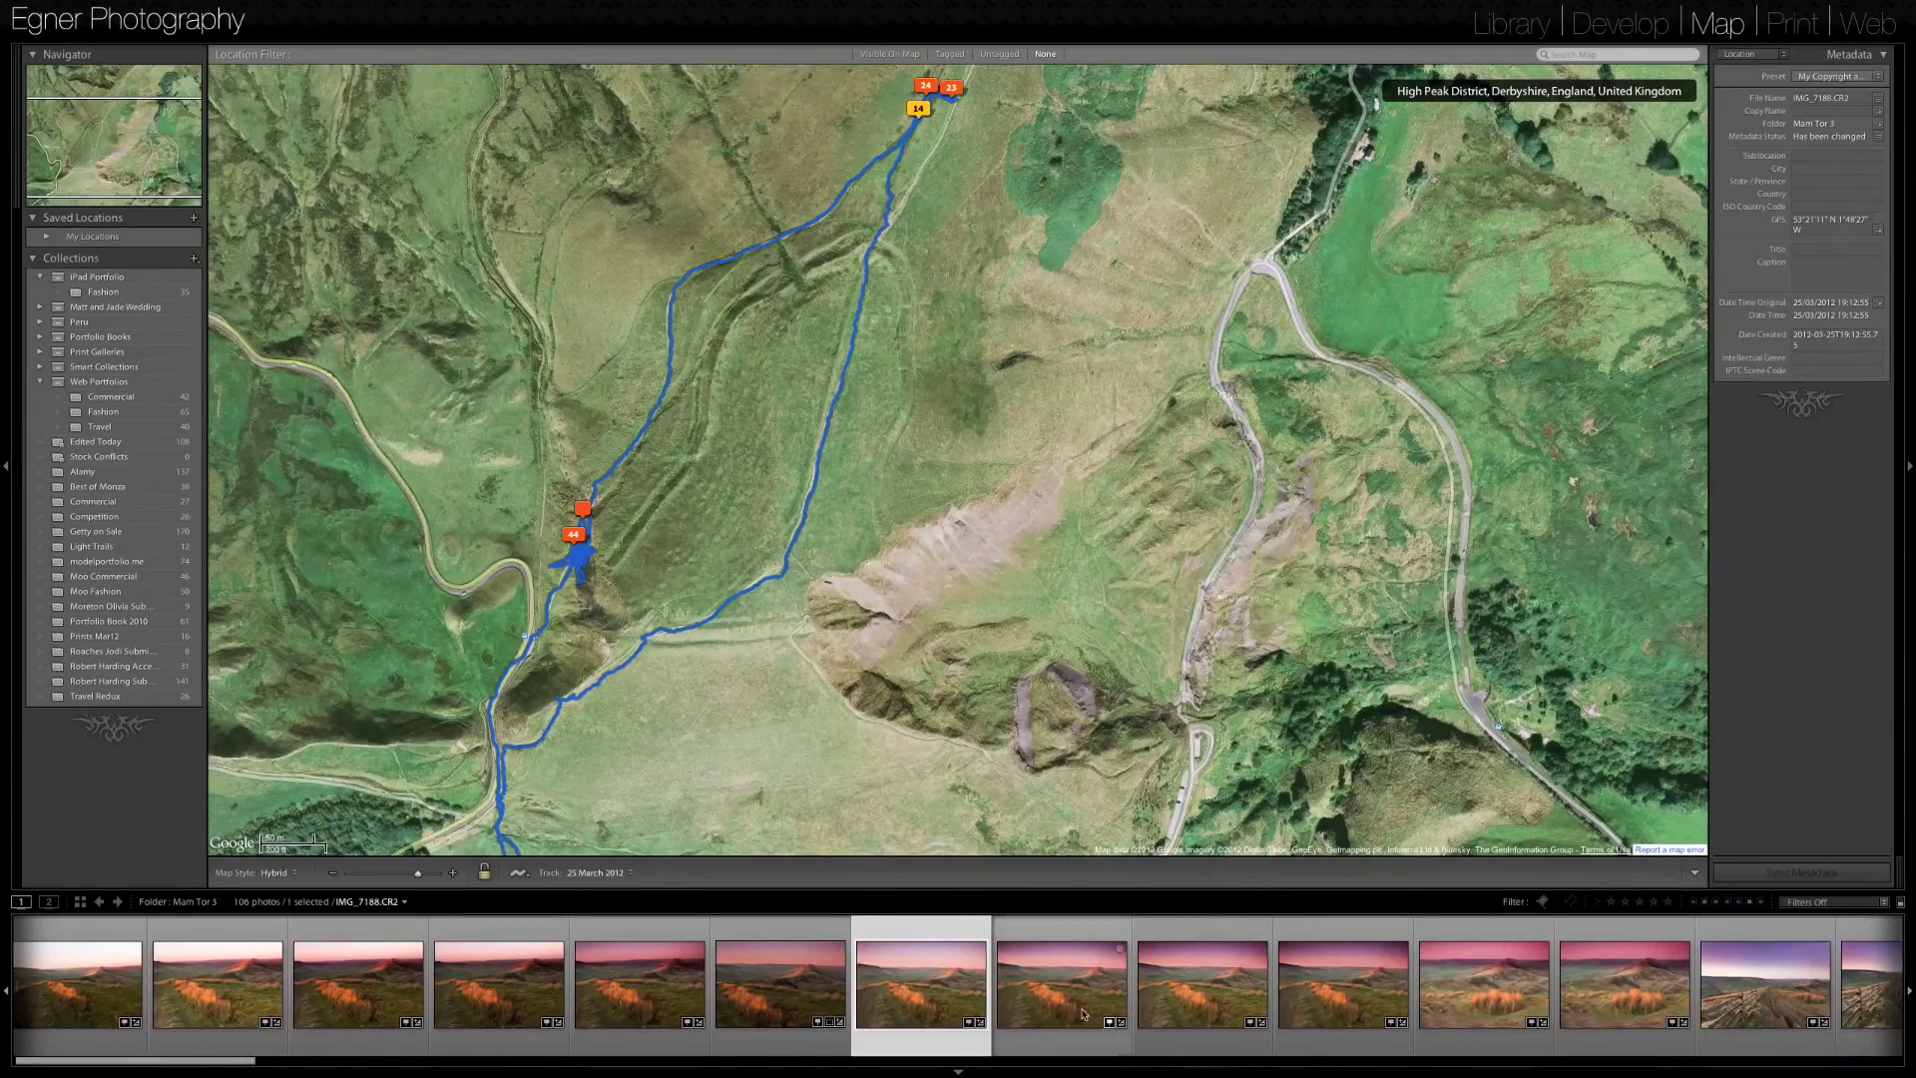
key("ctrl+Up")
left_click(475, 596)
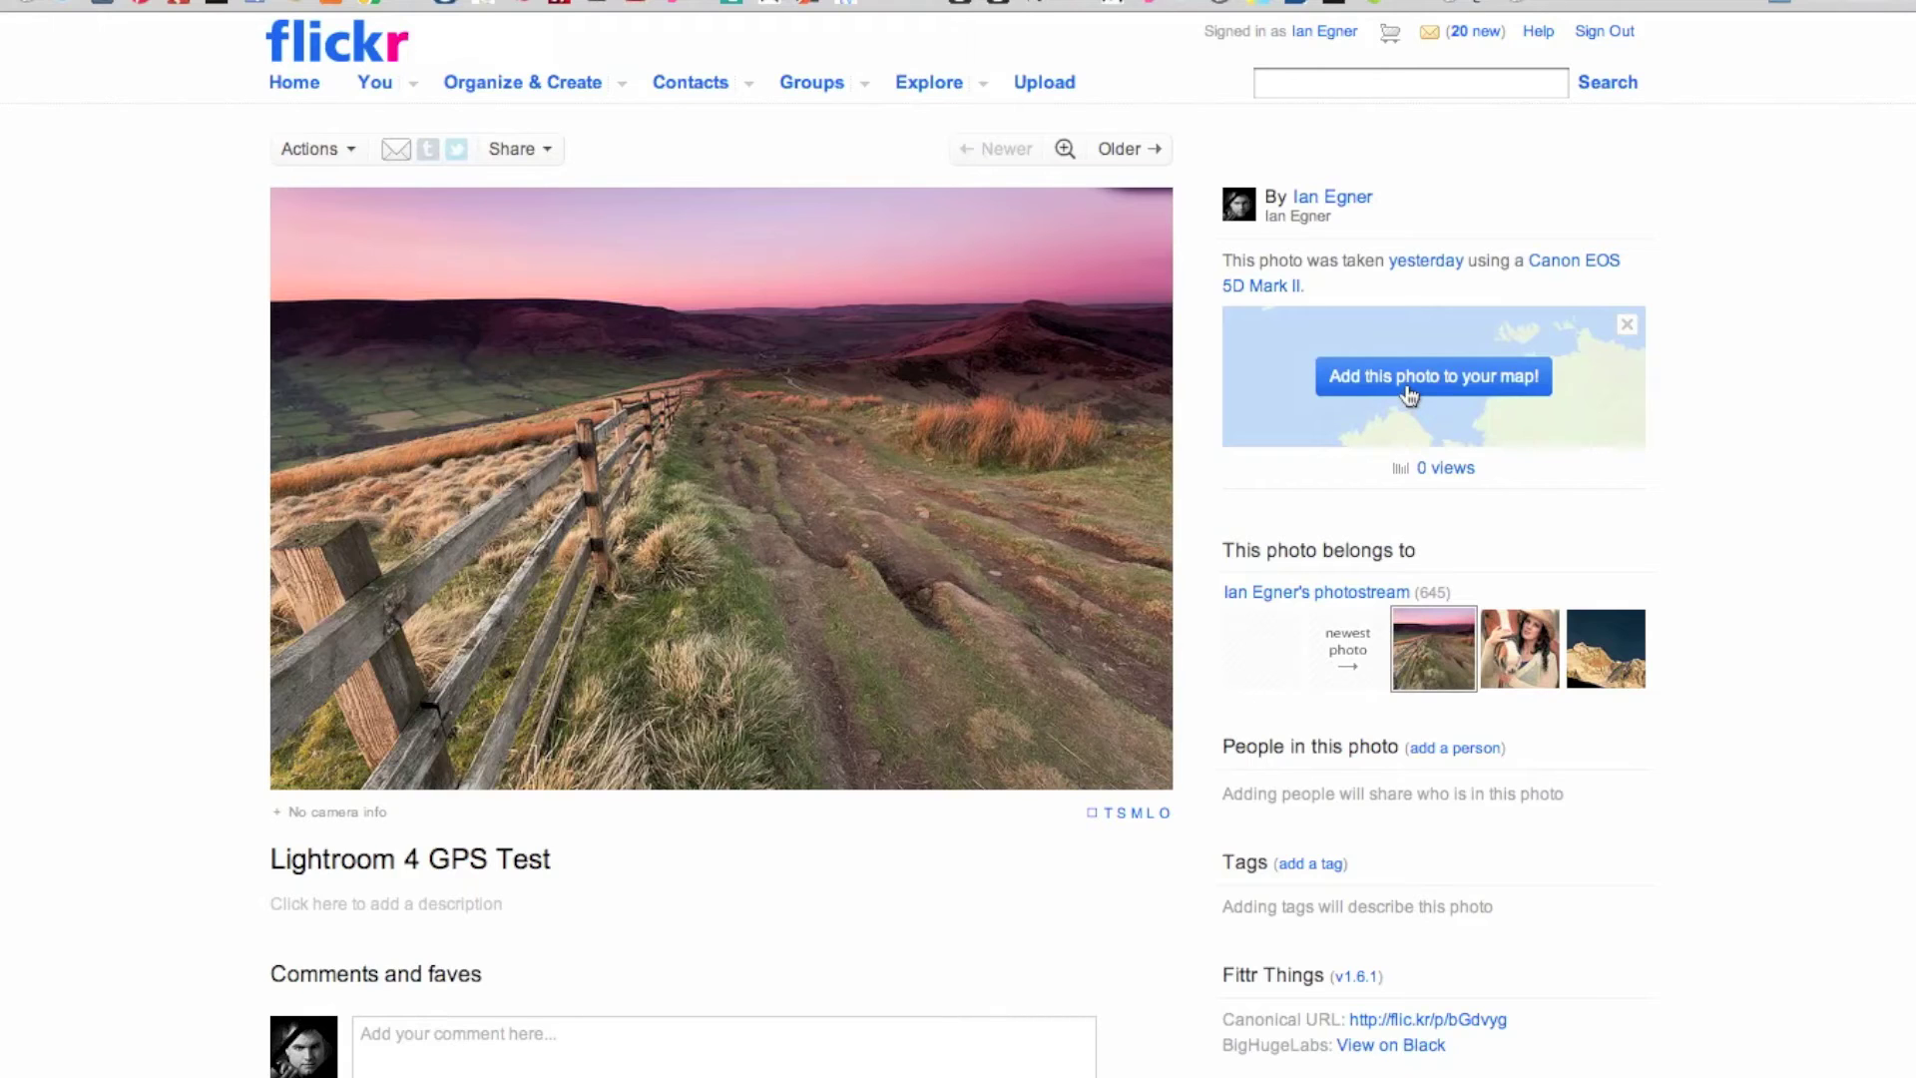
Add the photo to the Flickr map in Hybrid view and save its Peak District location
left_click(1409, 395)
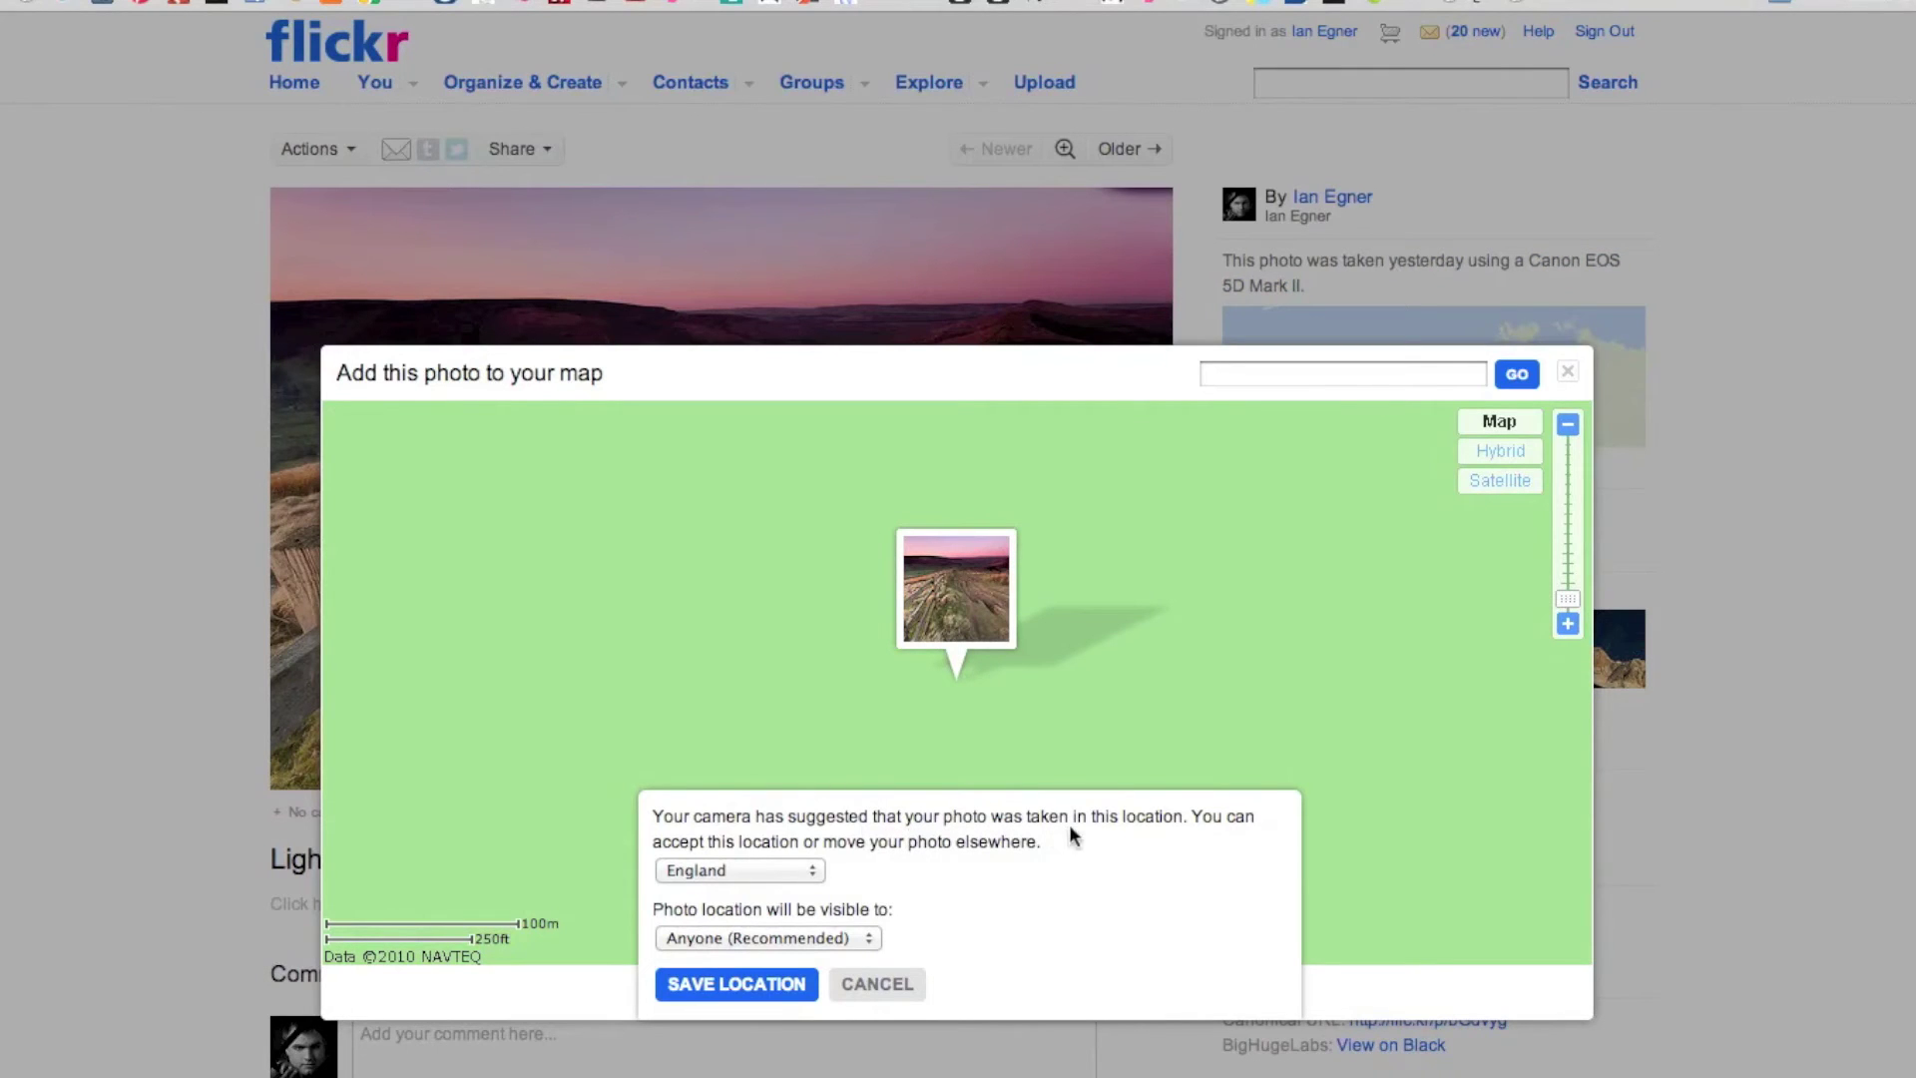
left_click(1567, 425)
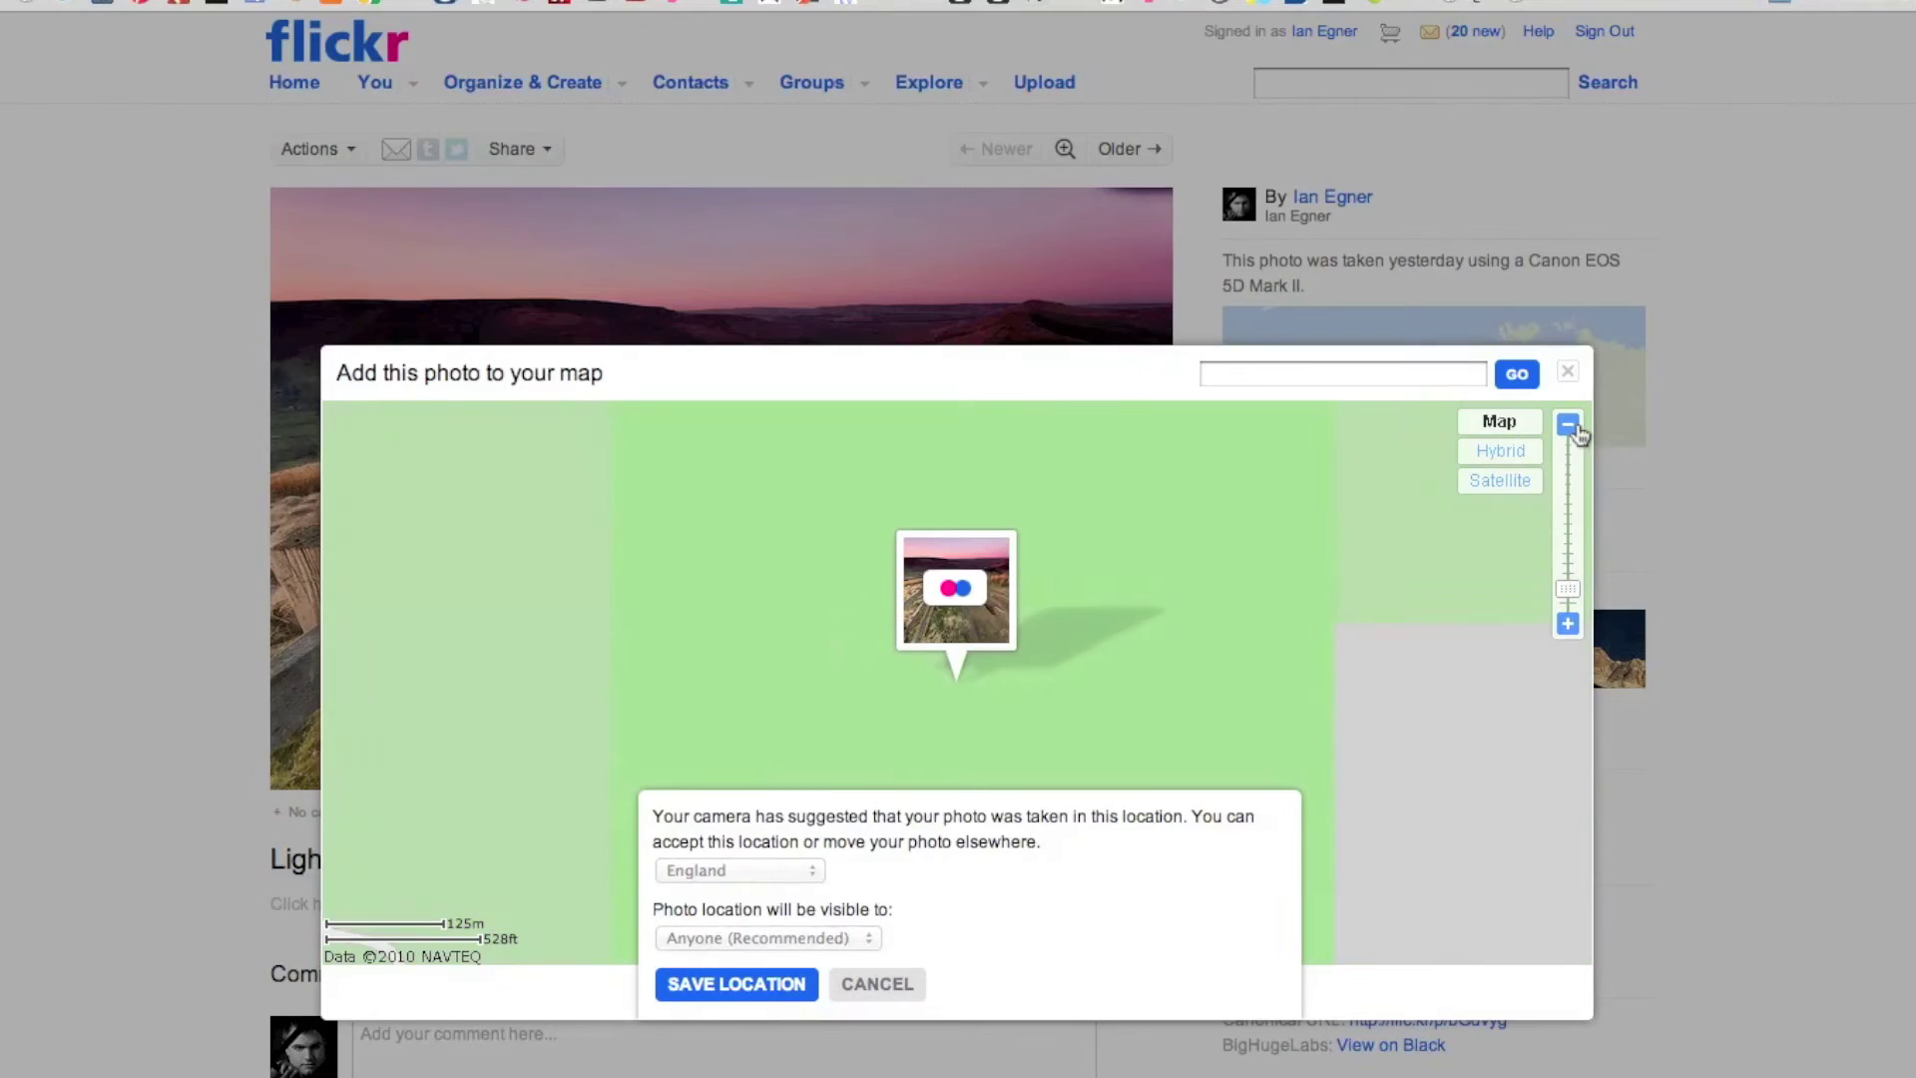
left_click(1568, 425)
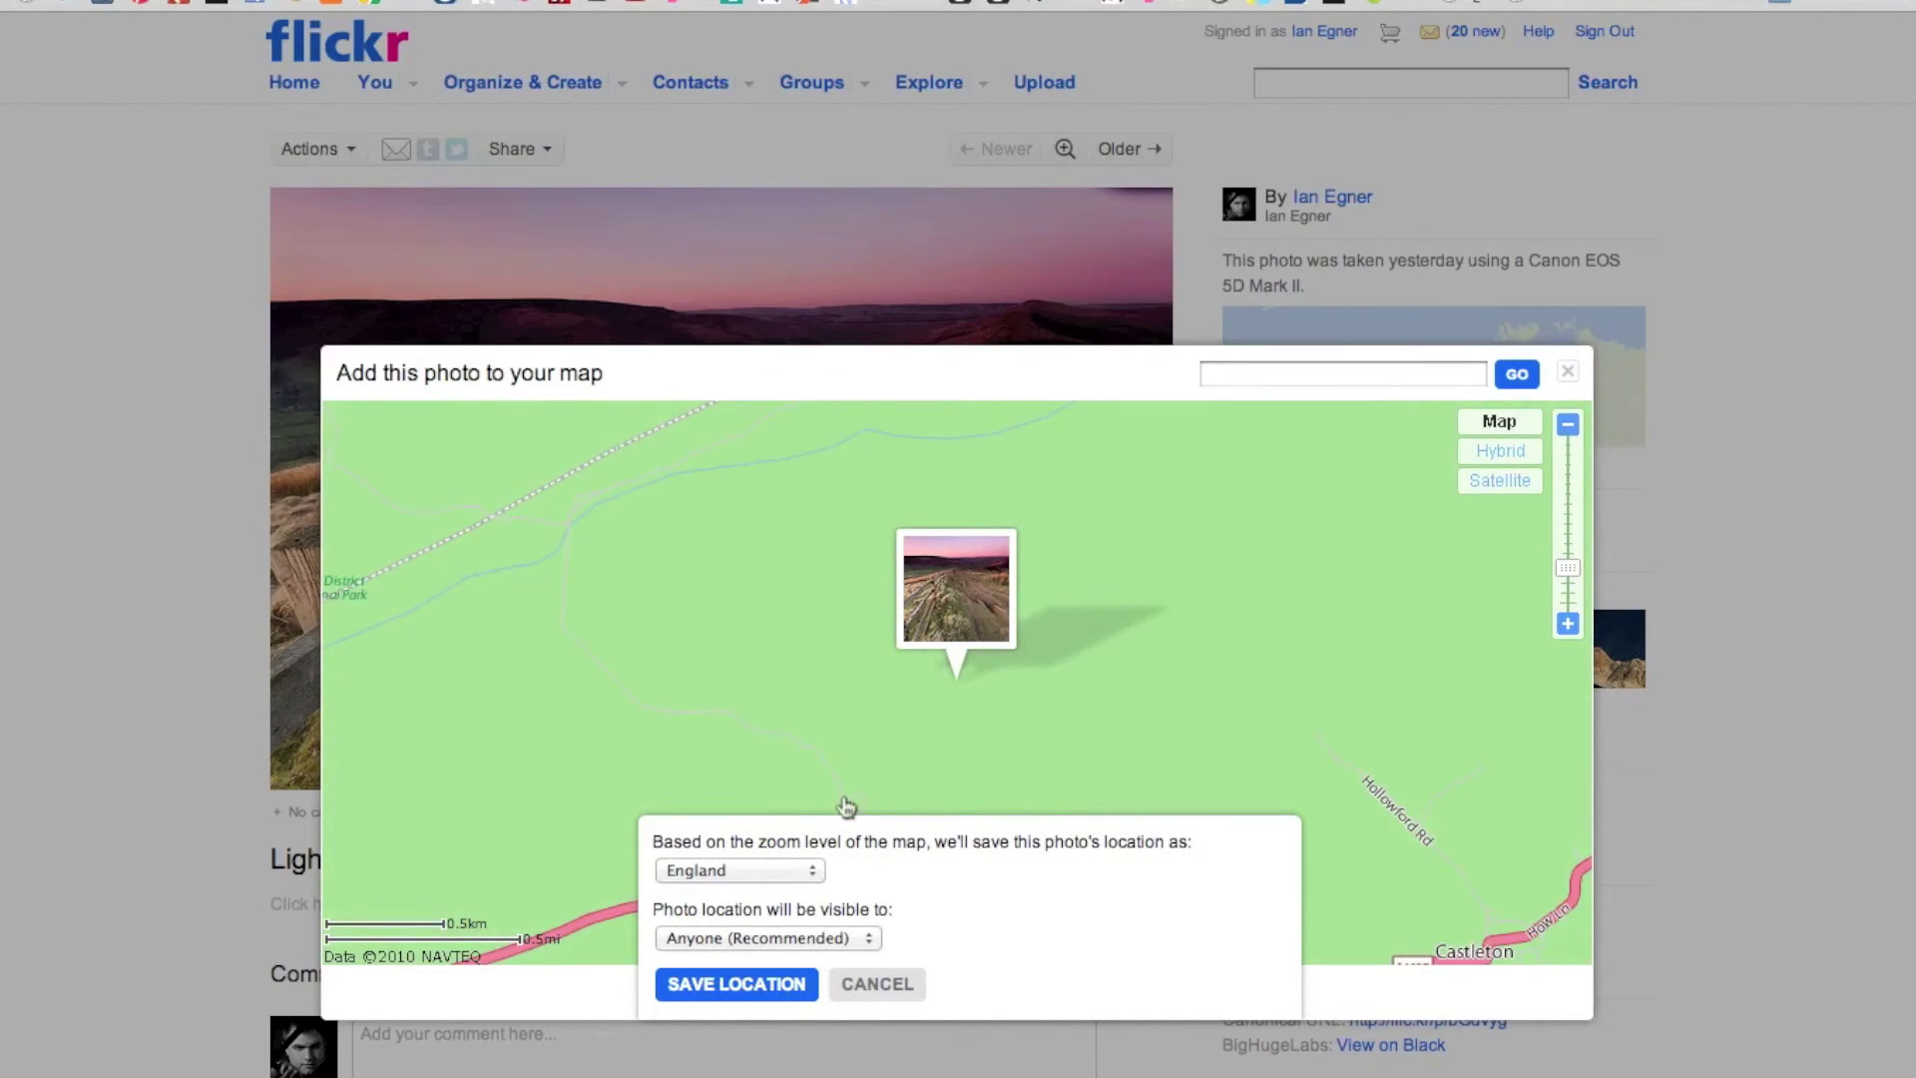
left_click(1499, 451)
left_click(1568, 425)
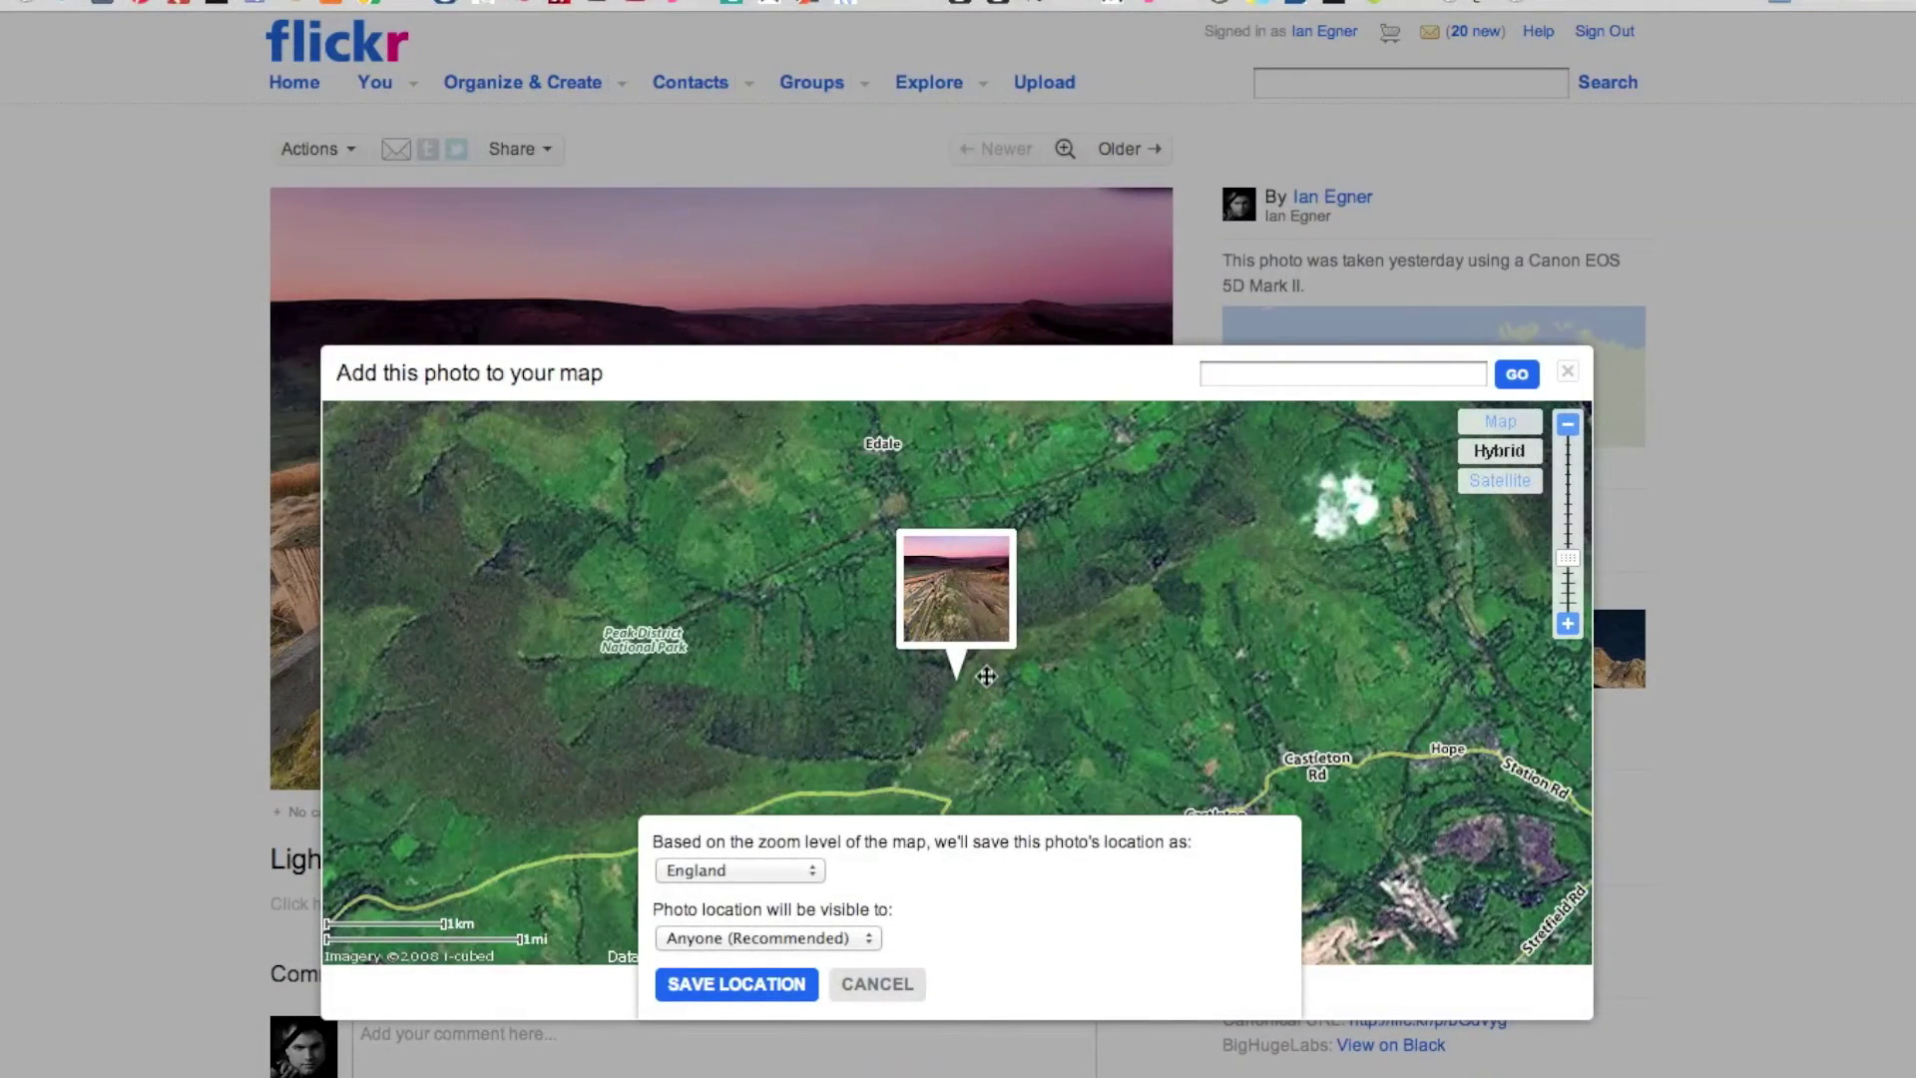
left_click(787, 991)
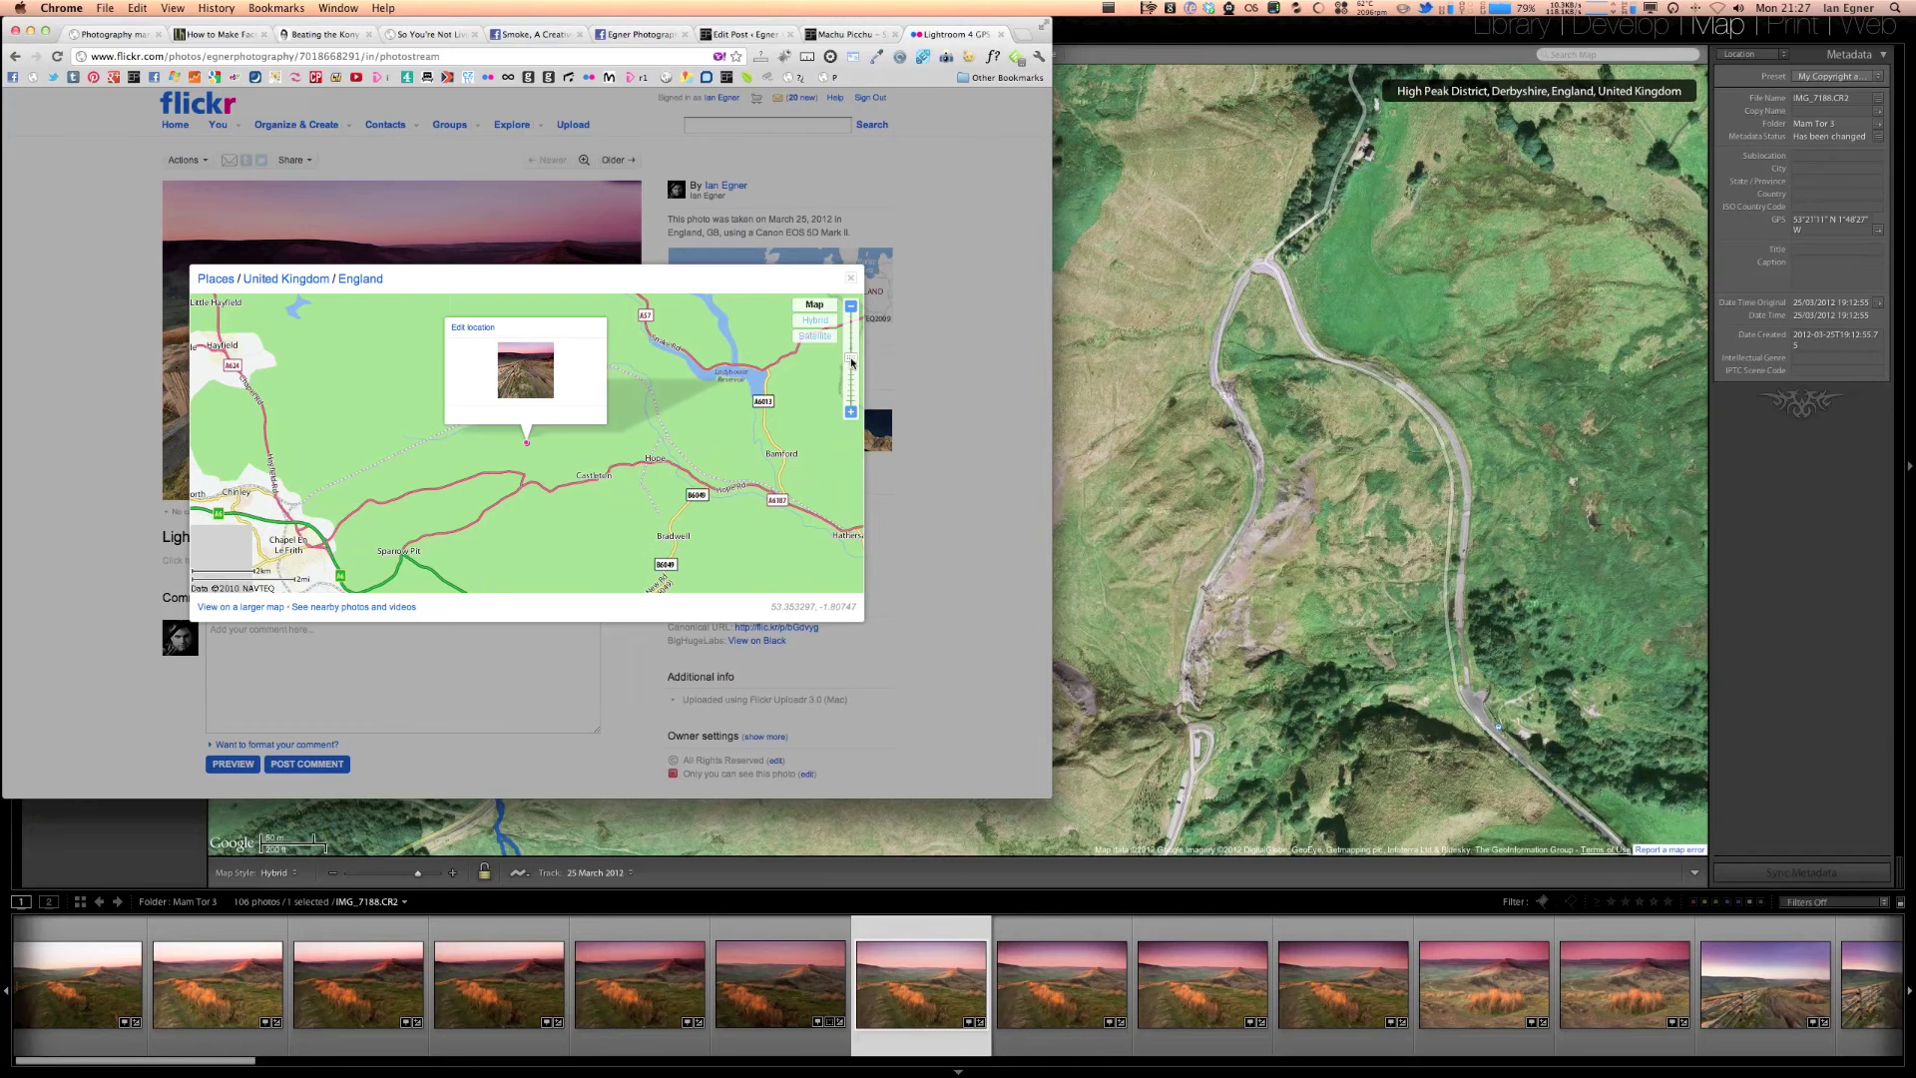